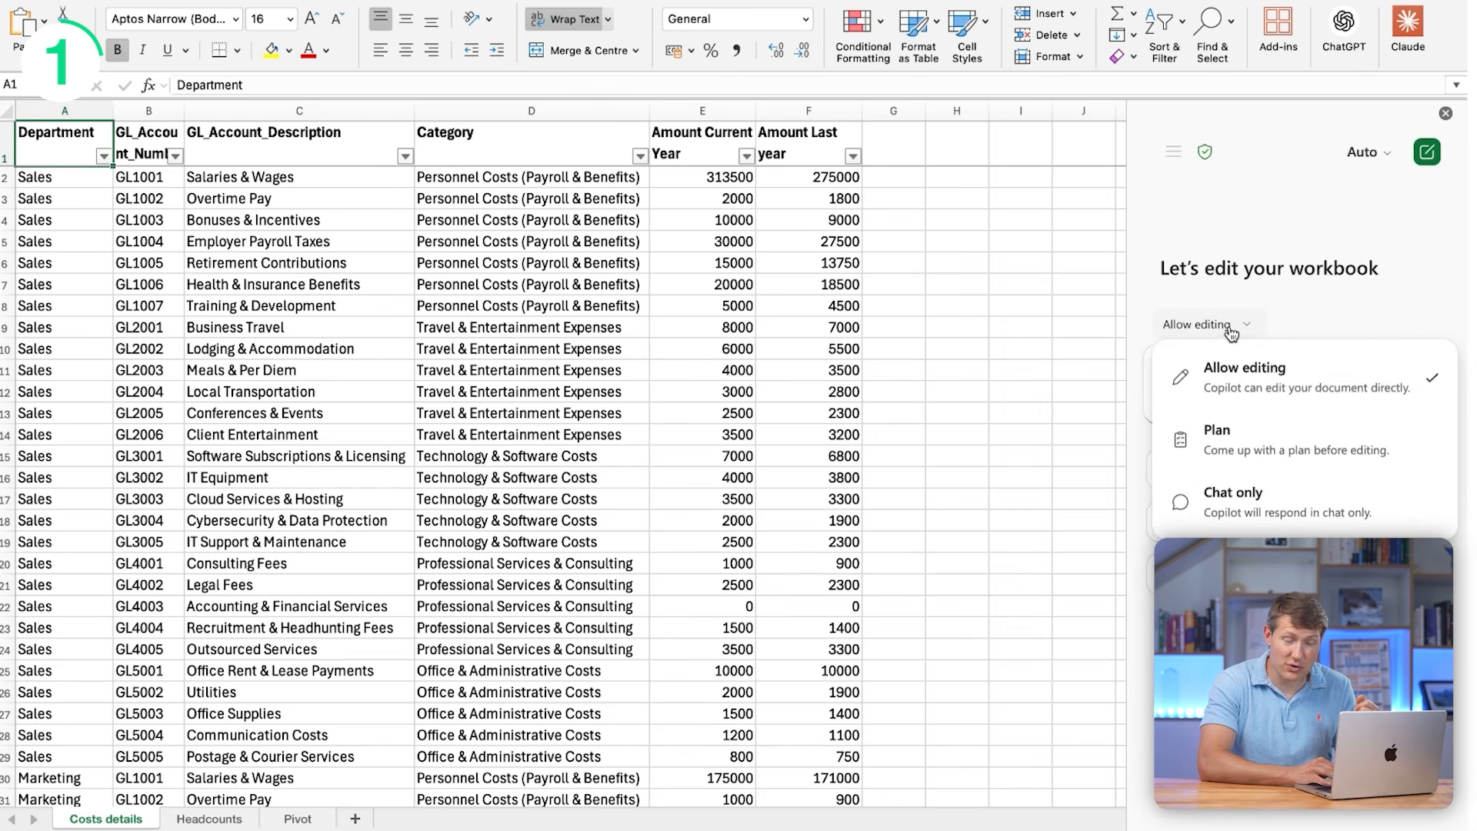
- Set the Copilot model to Claude Opus 4.7 for editing the workbook
click(1366, 152)
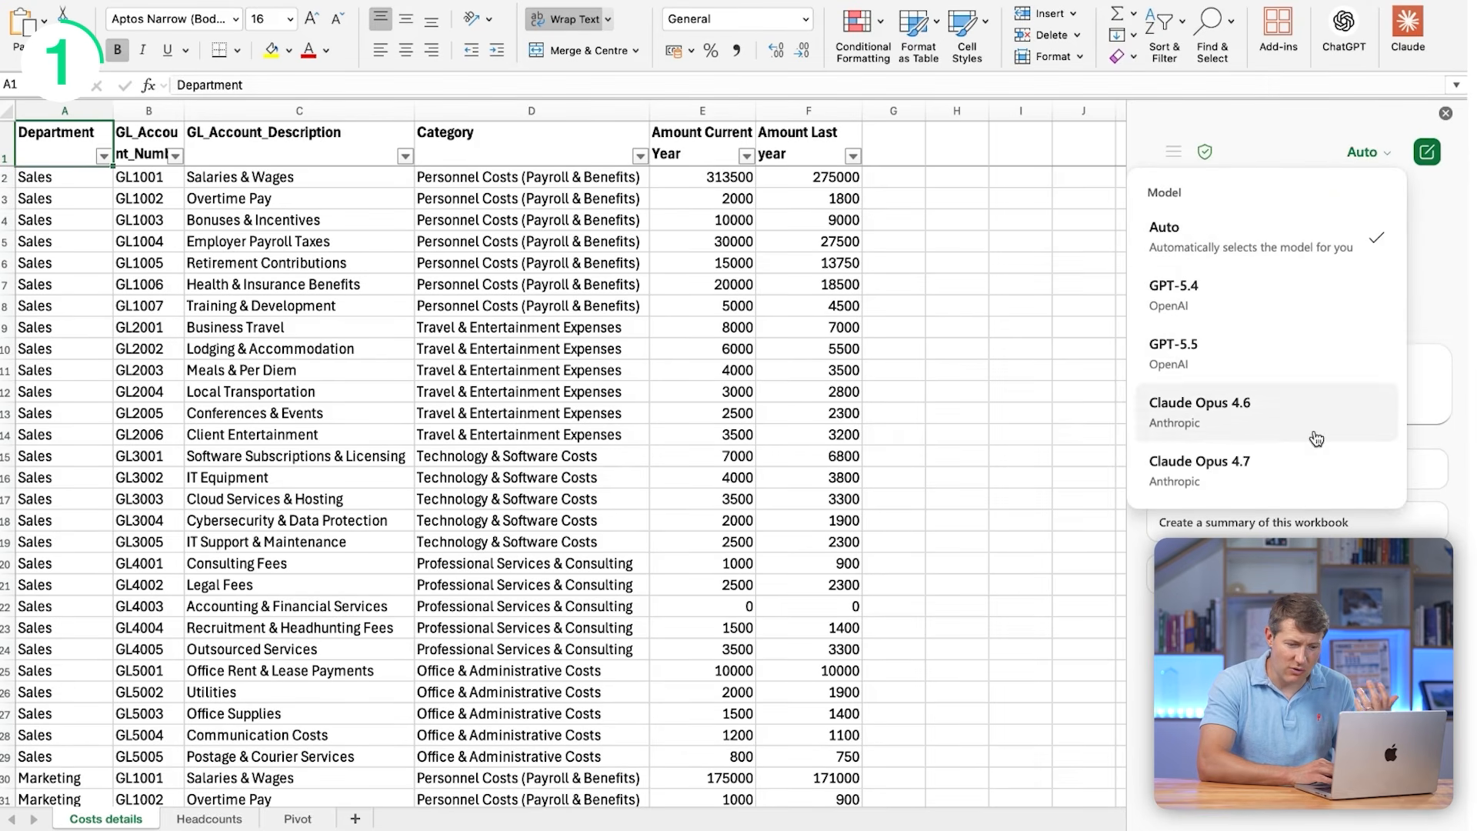
click(1229, 481)
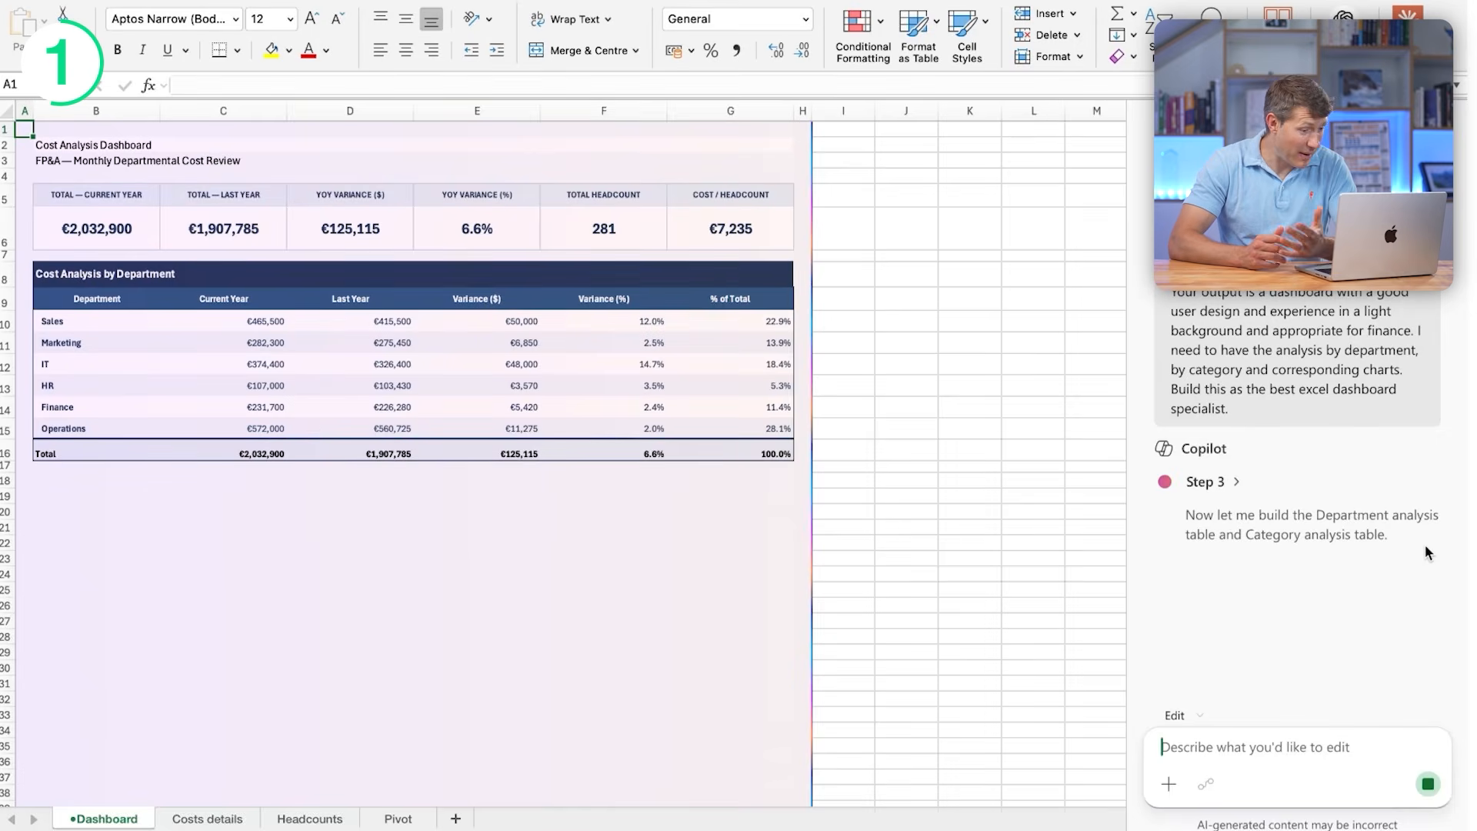
- Check the formulas behind the dashboard's KPI cards and the cells of the department and category cost tables
click(240, 224)
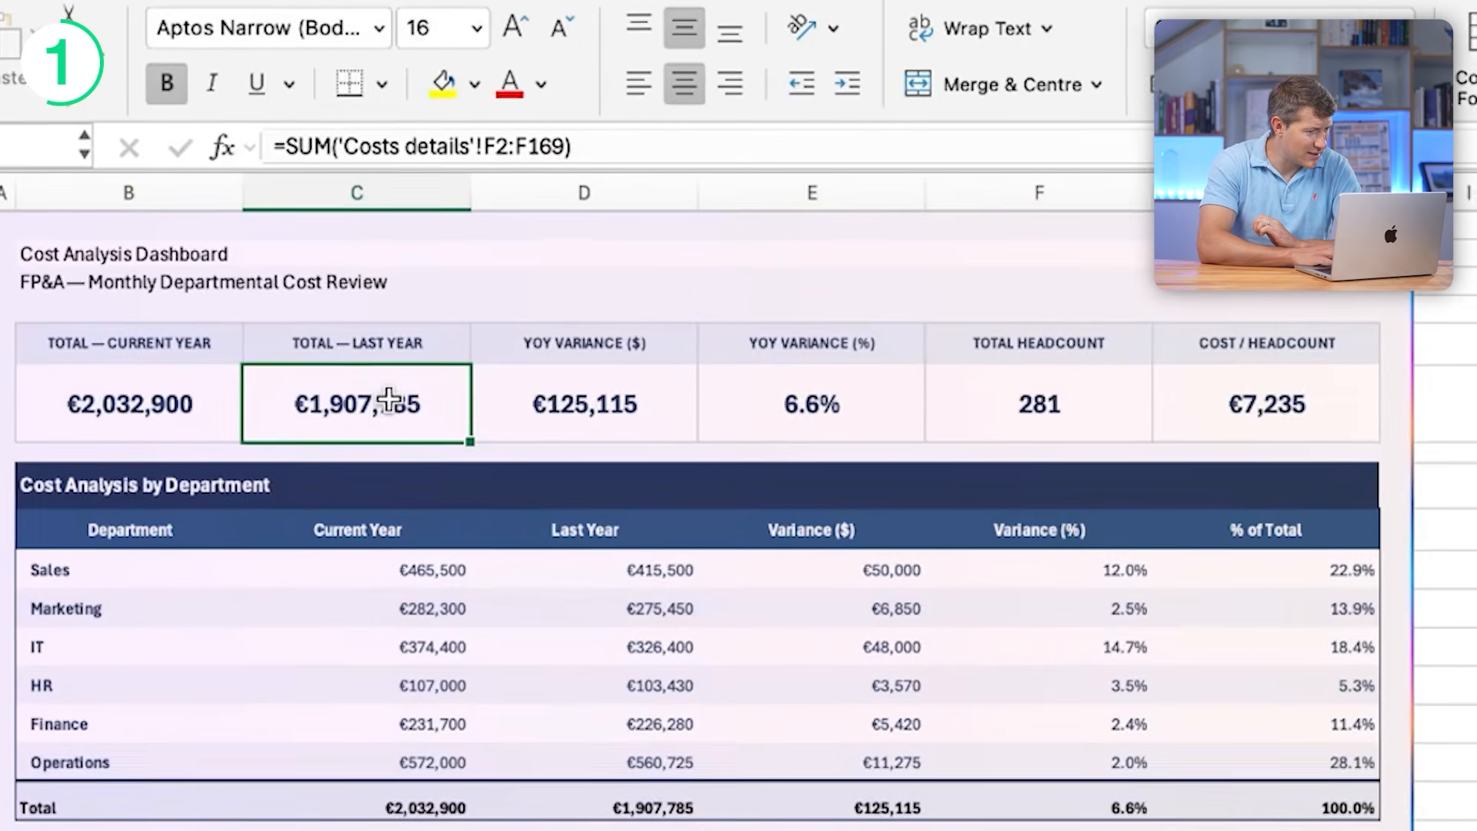
click(846, 399)
click(1013, 409)
click(1204, 390)
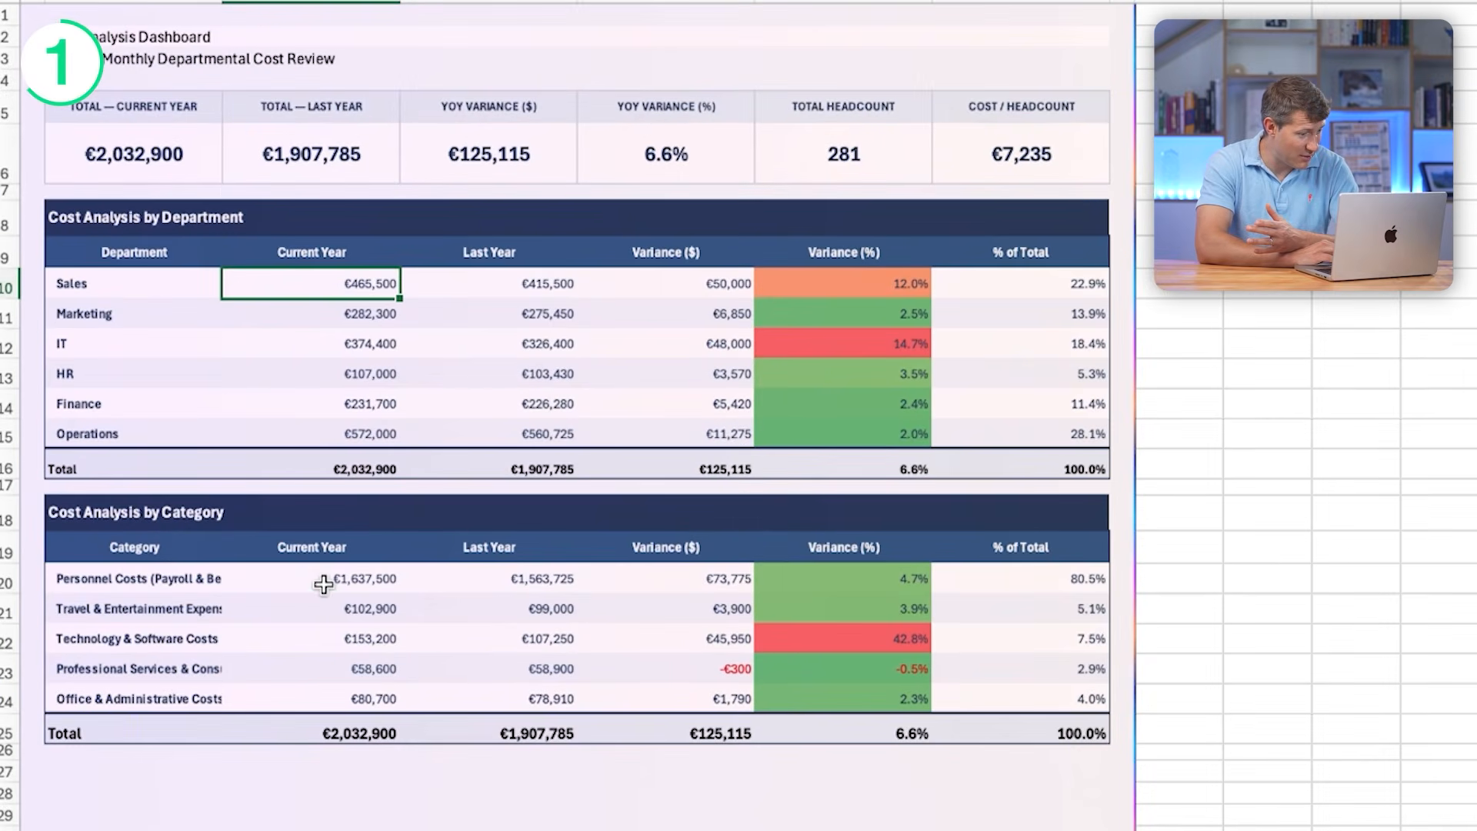
click(323, 584)
click(833, 310)
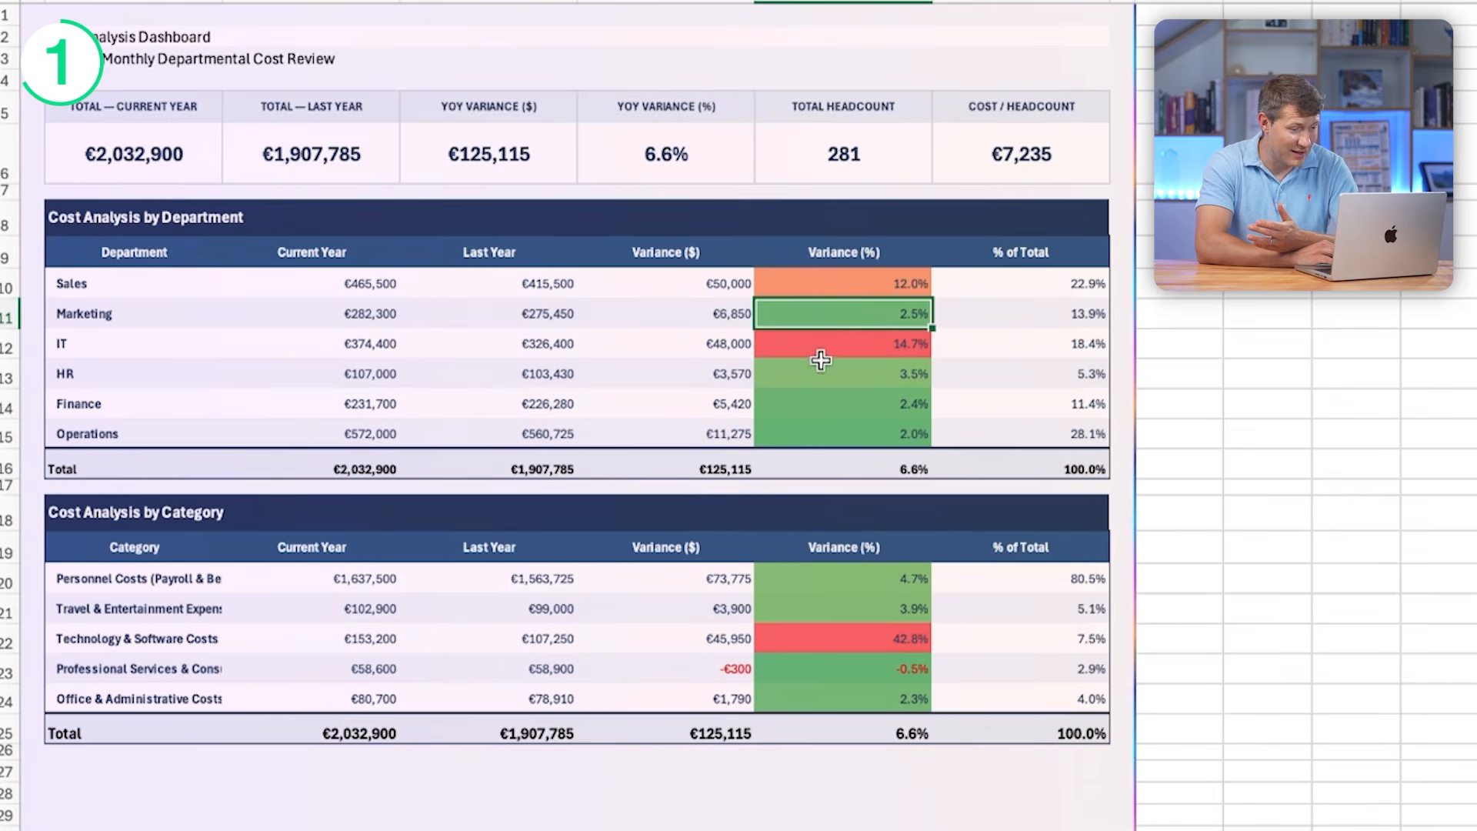
- Examine the dashboard's department-by-category heatmap and Visual Analysis charts, including the source range of the YoY Comparison by Department chart
scroll(819, 369, down, 5)
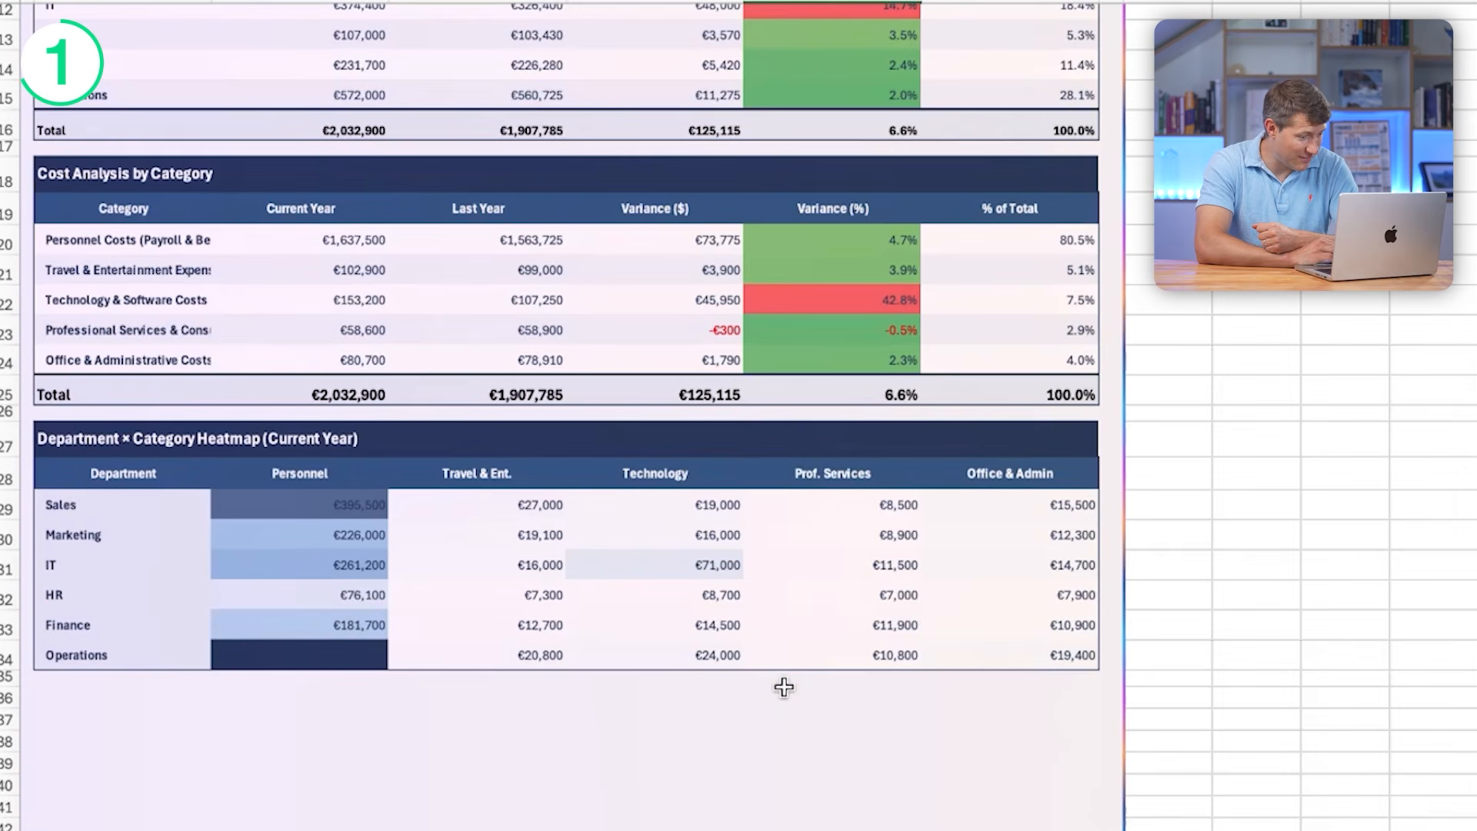
scroll(784, 687, down, 3)
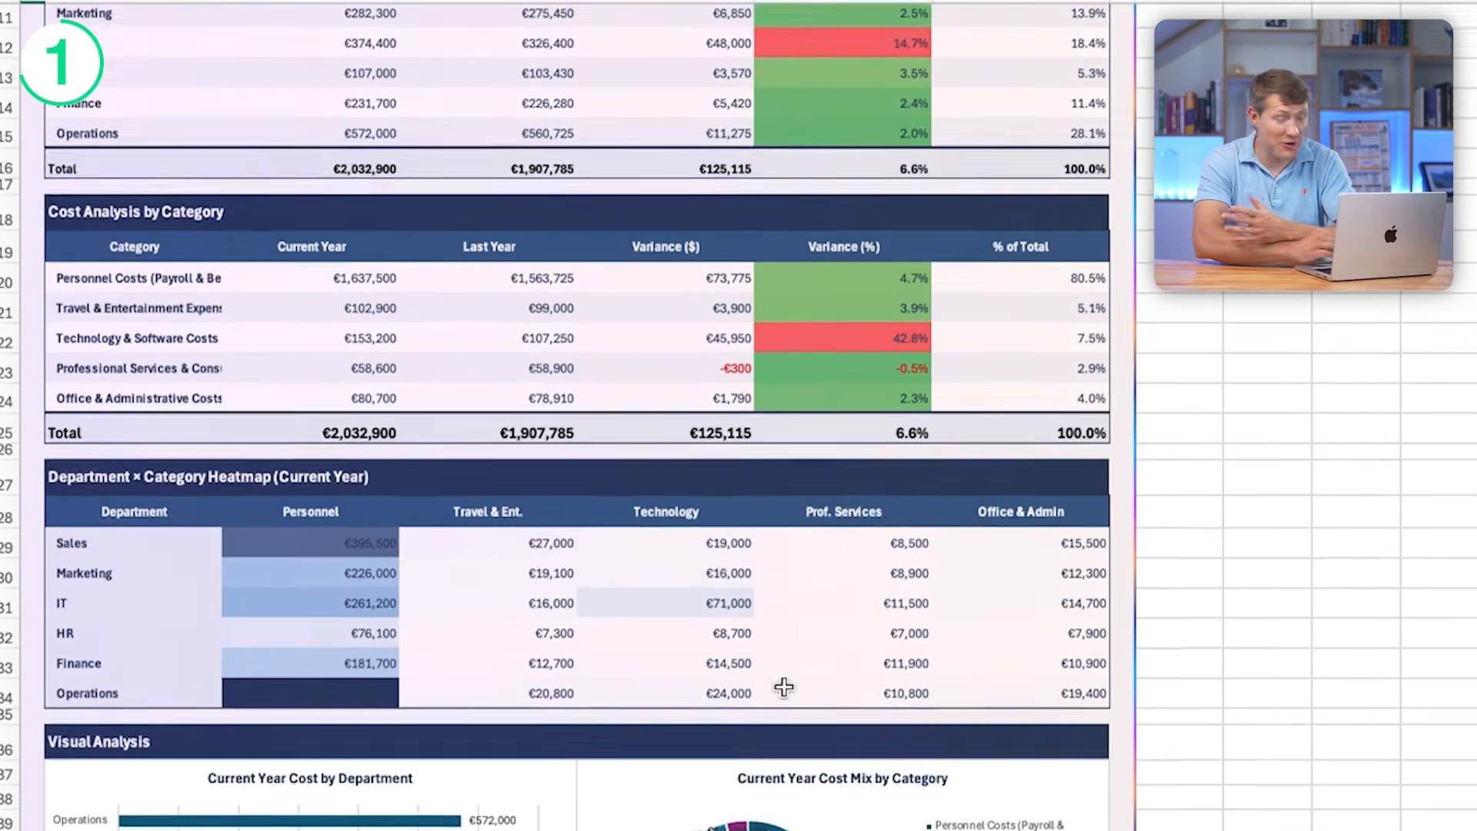
scroll(784, 687, down, 5)
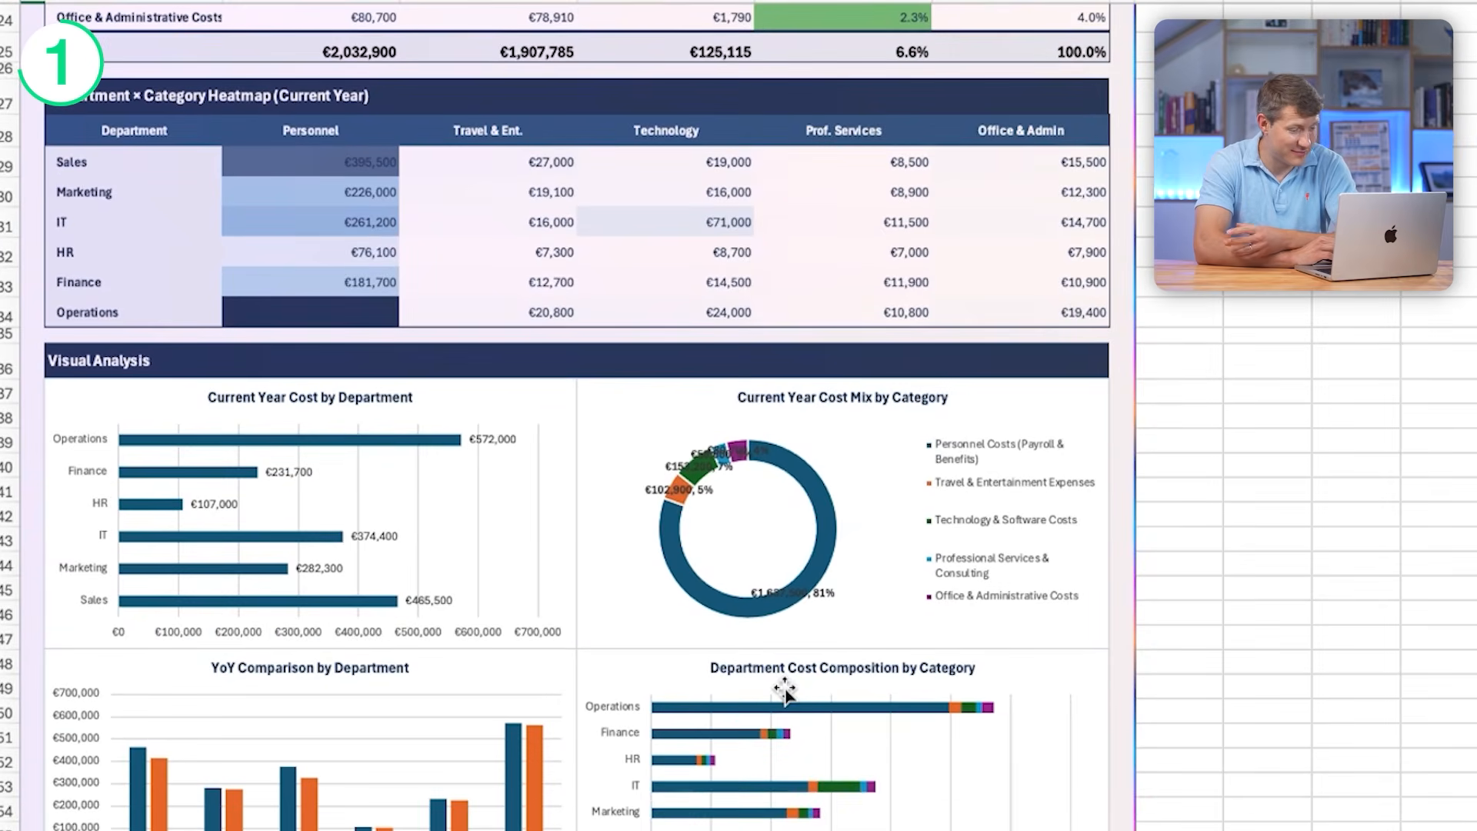
scroll(785, 692, down, 1)
click(522, 464)
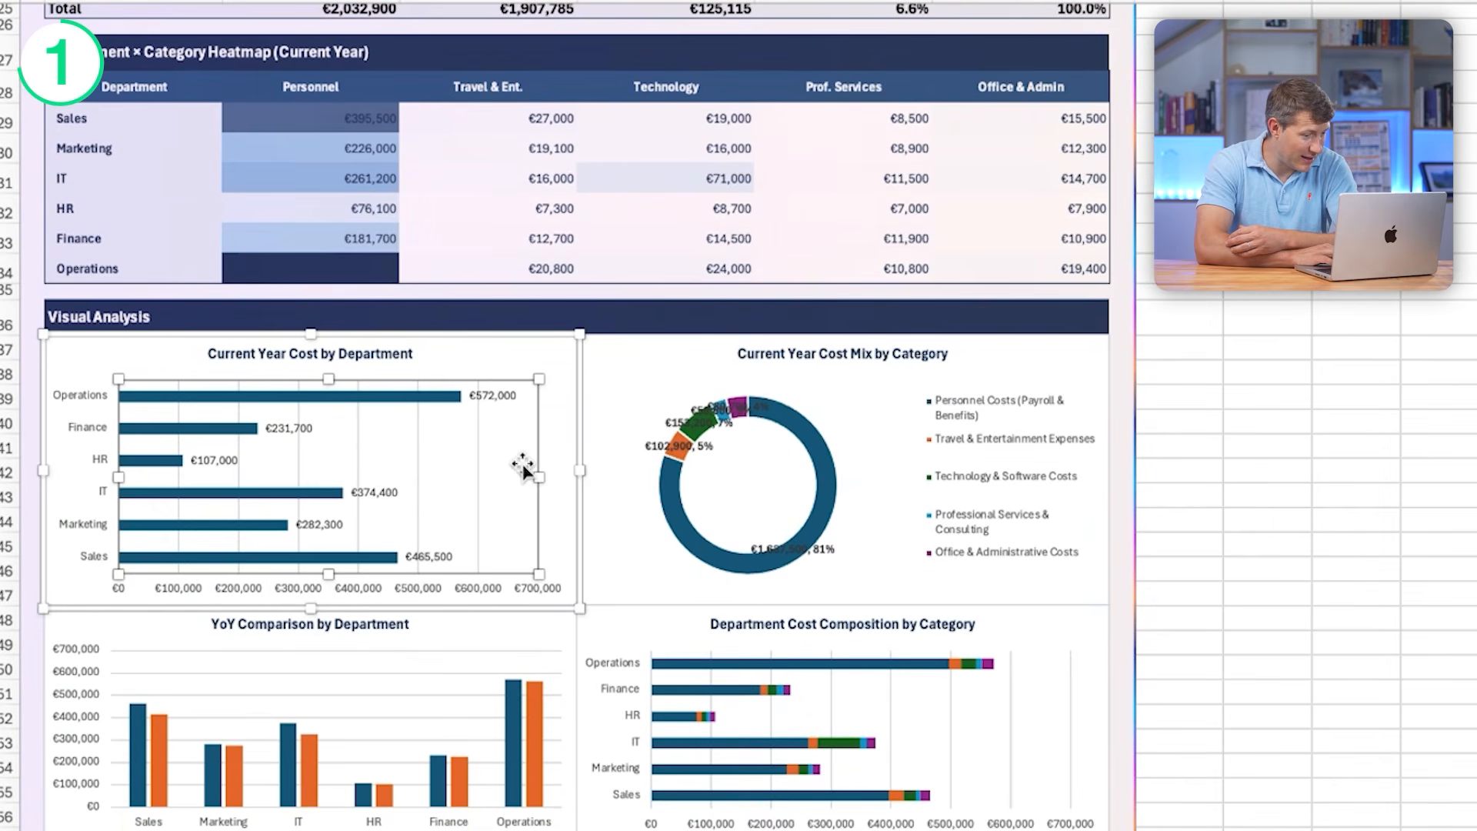
click(571, 682)
scroll(690, 556, up, 10)
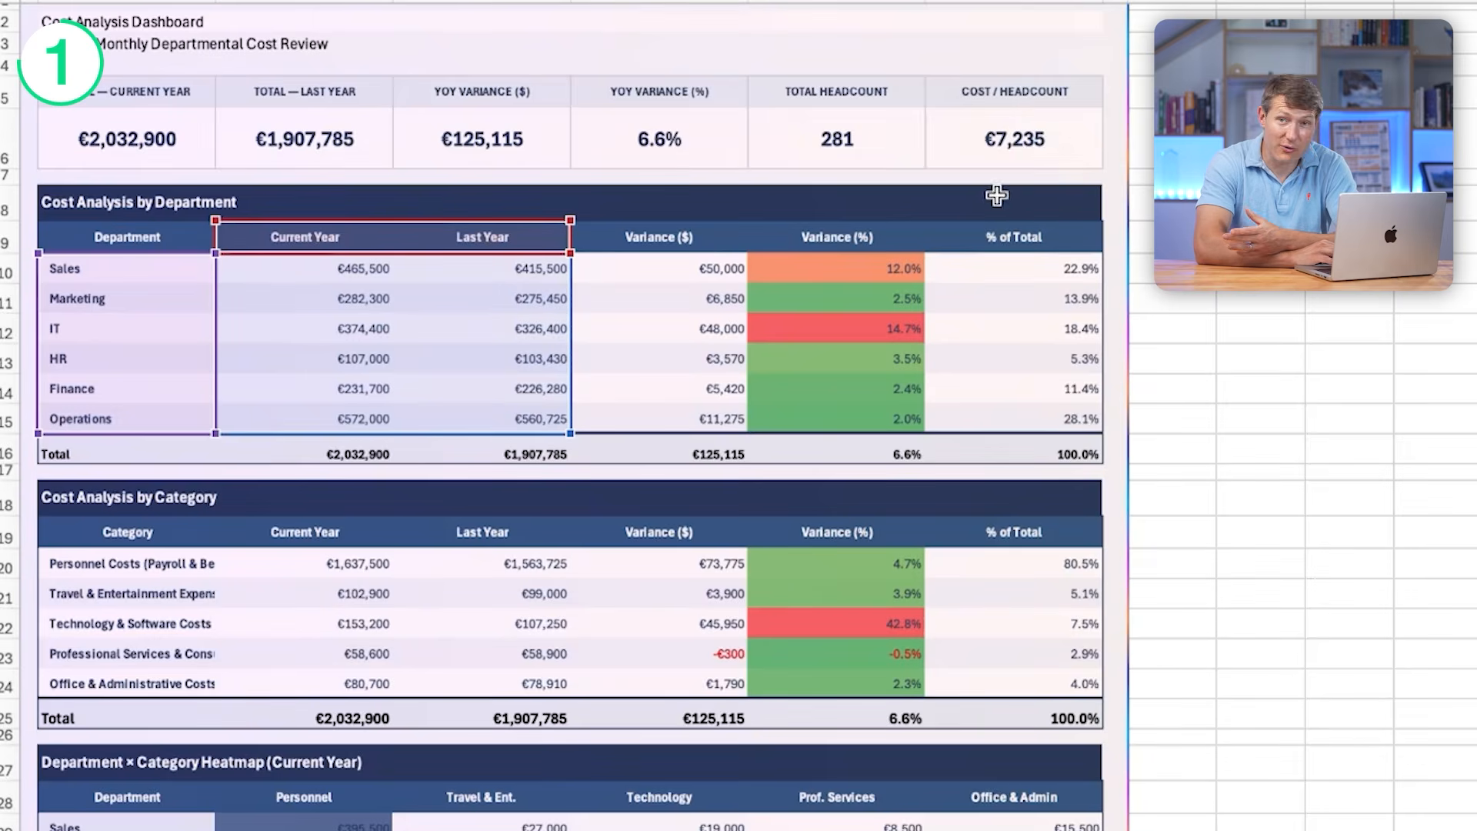
click(599, 25)
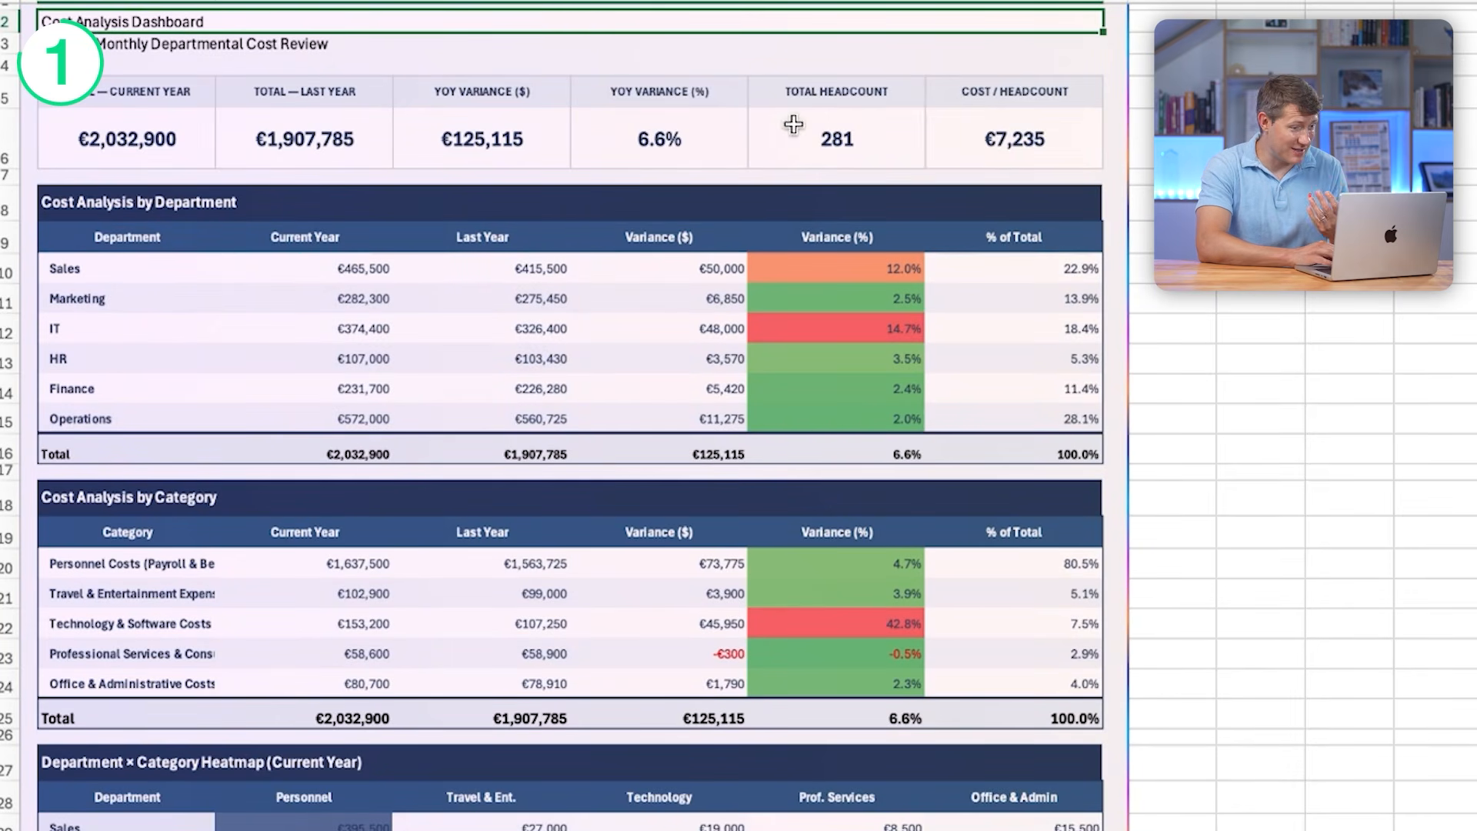
scroll(566, 177, down, 4)
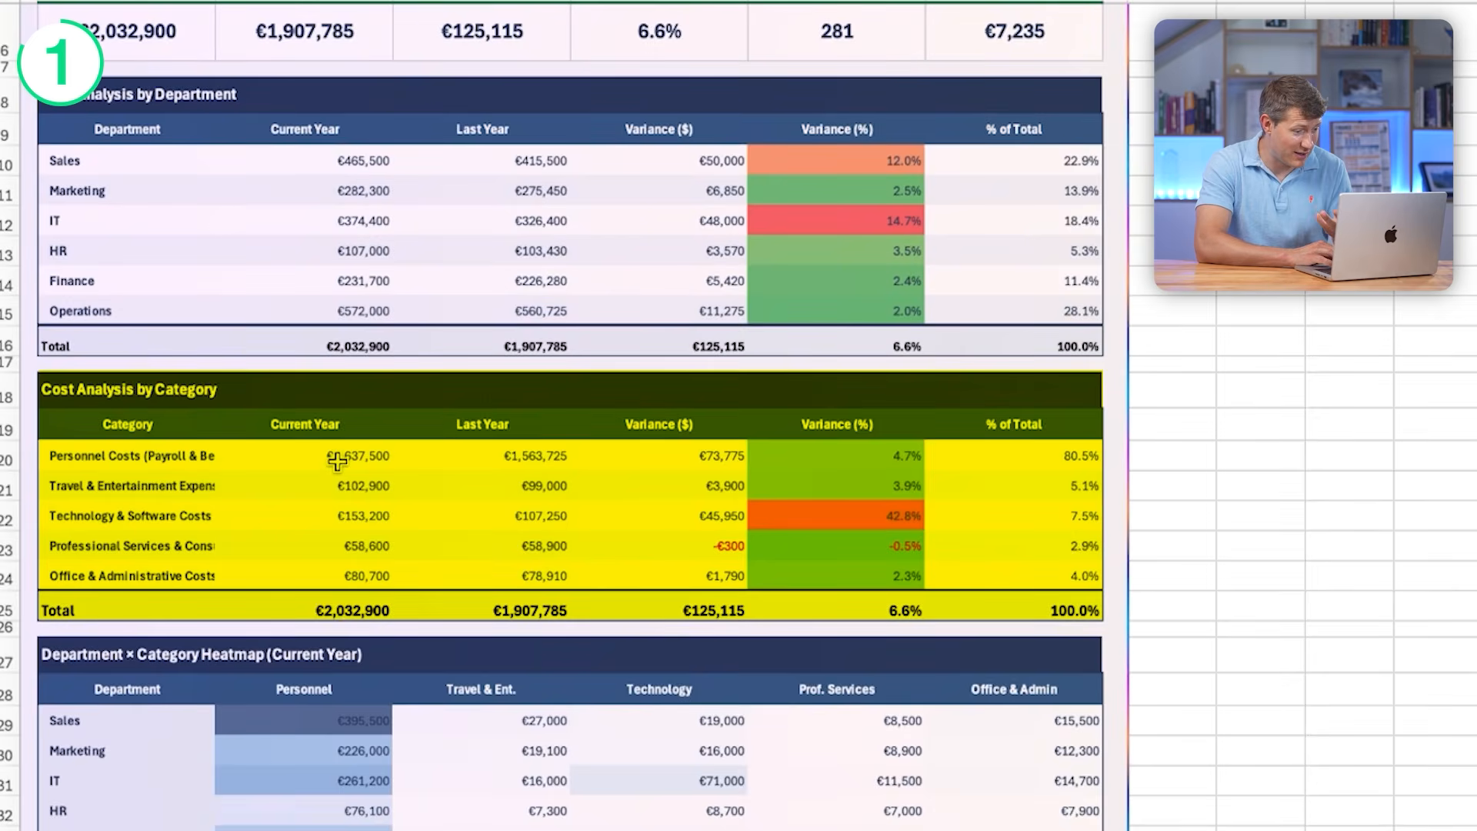
scroll(338, 460, down, 5)
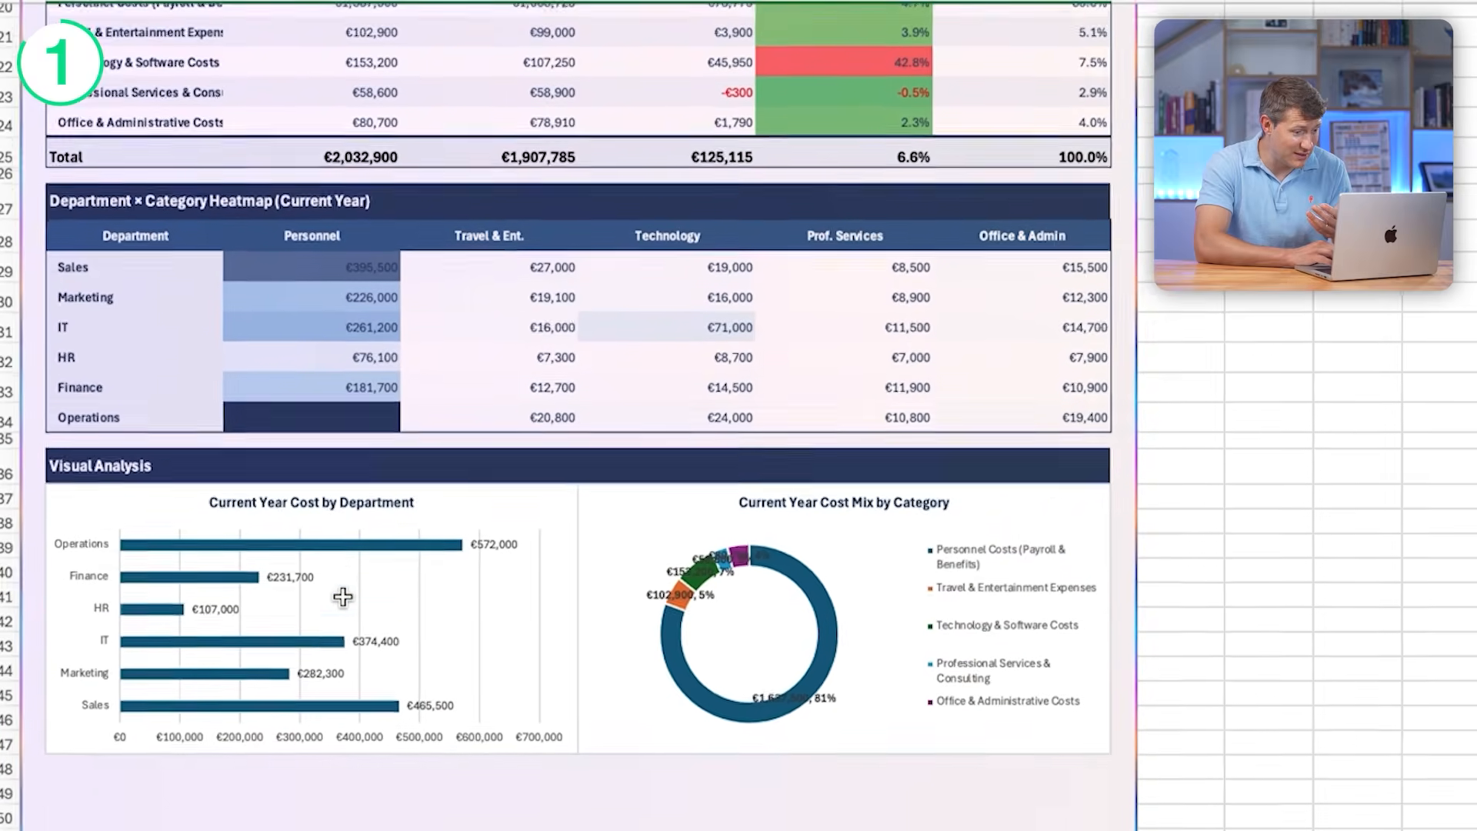
scroll(343, 596, down, 4)
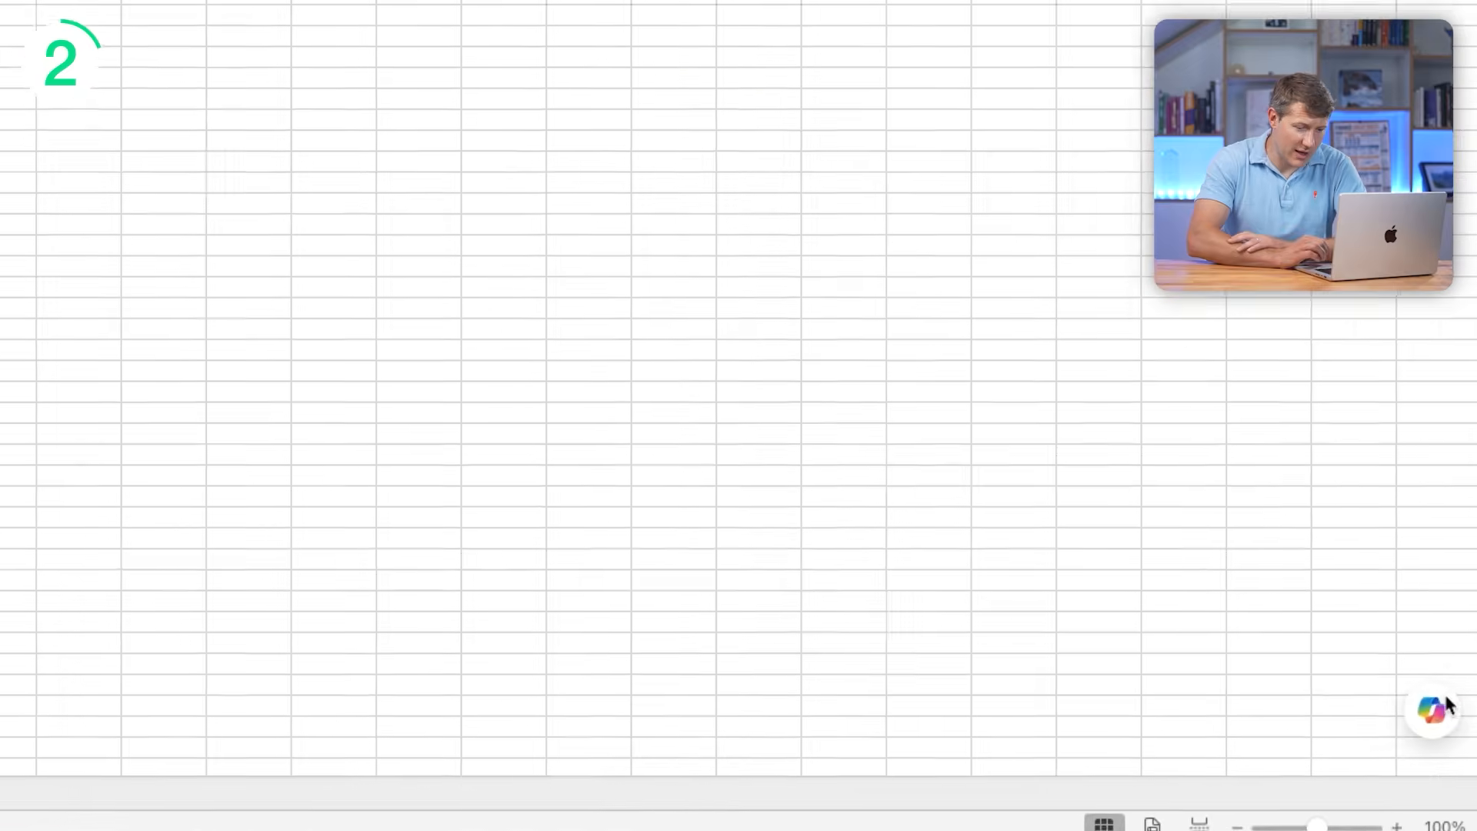
- Open Copilot in the blank Financial Model workbook, set its model to Claude Opus 4.7 and get the edit prompt ready for input
click(1431, 707)
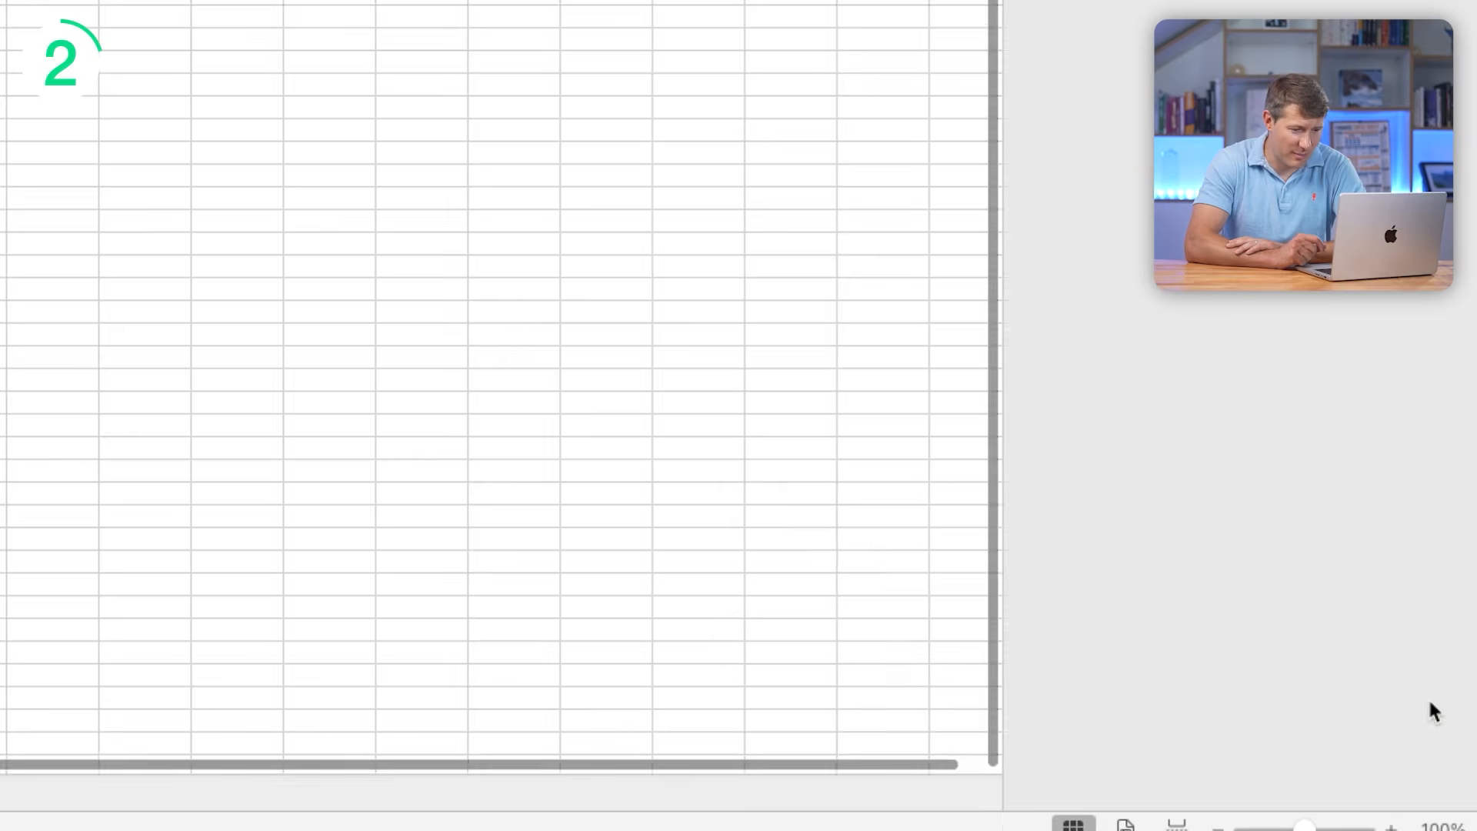
click(1181, 361)
click(1214, 103)
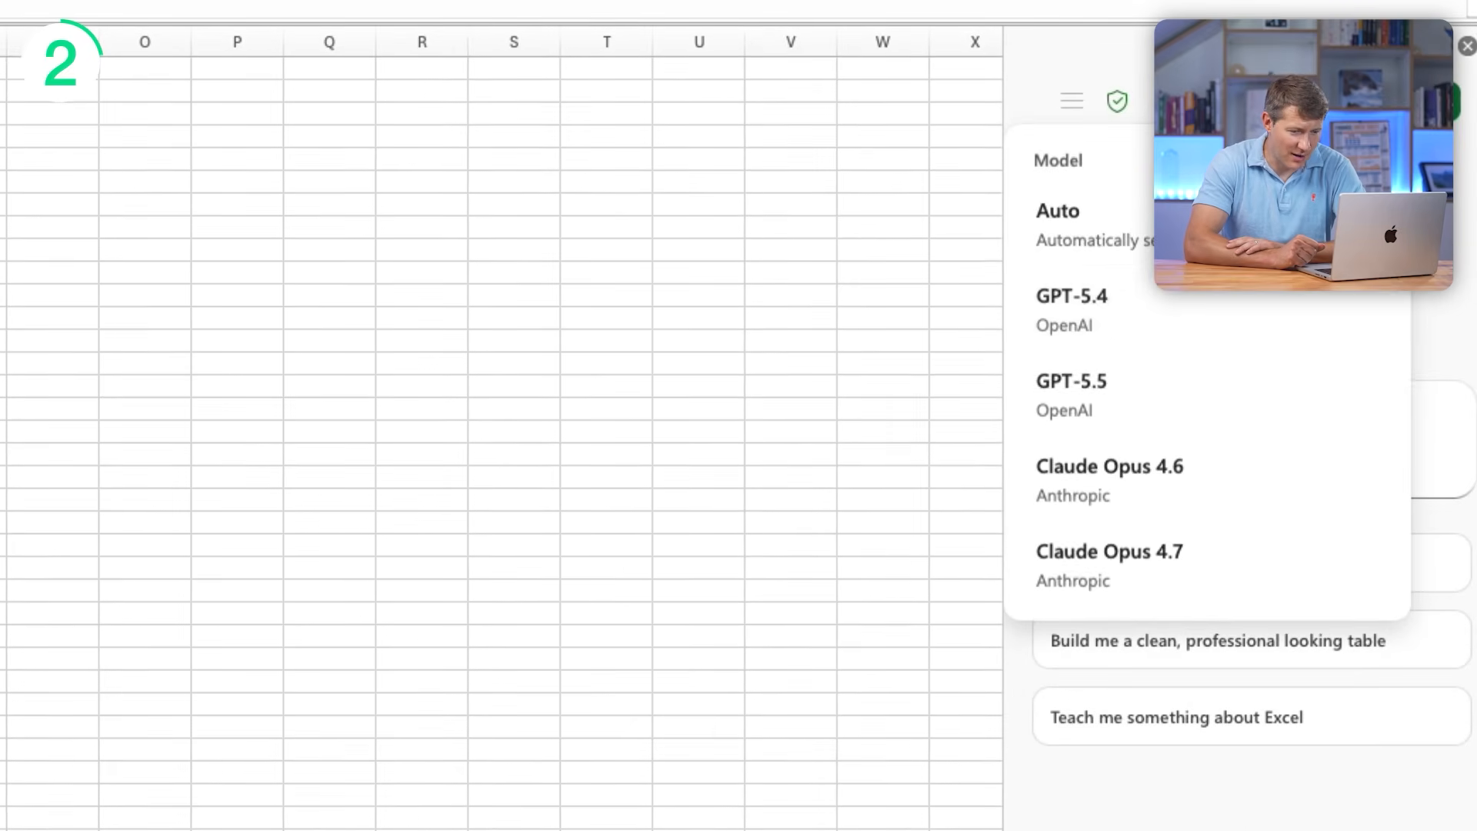
click(1206, 577)
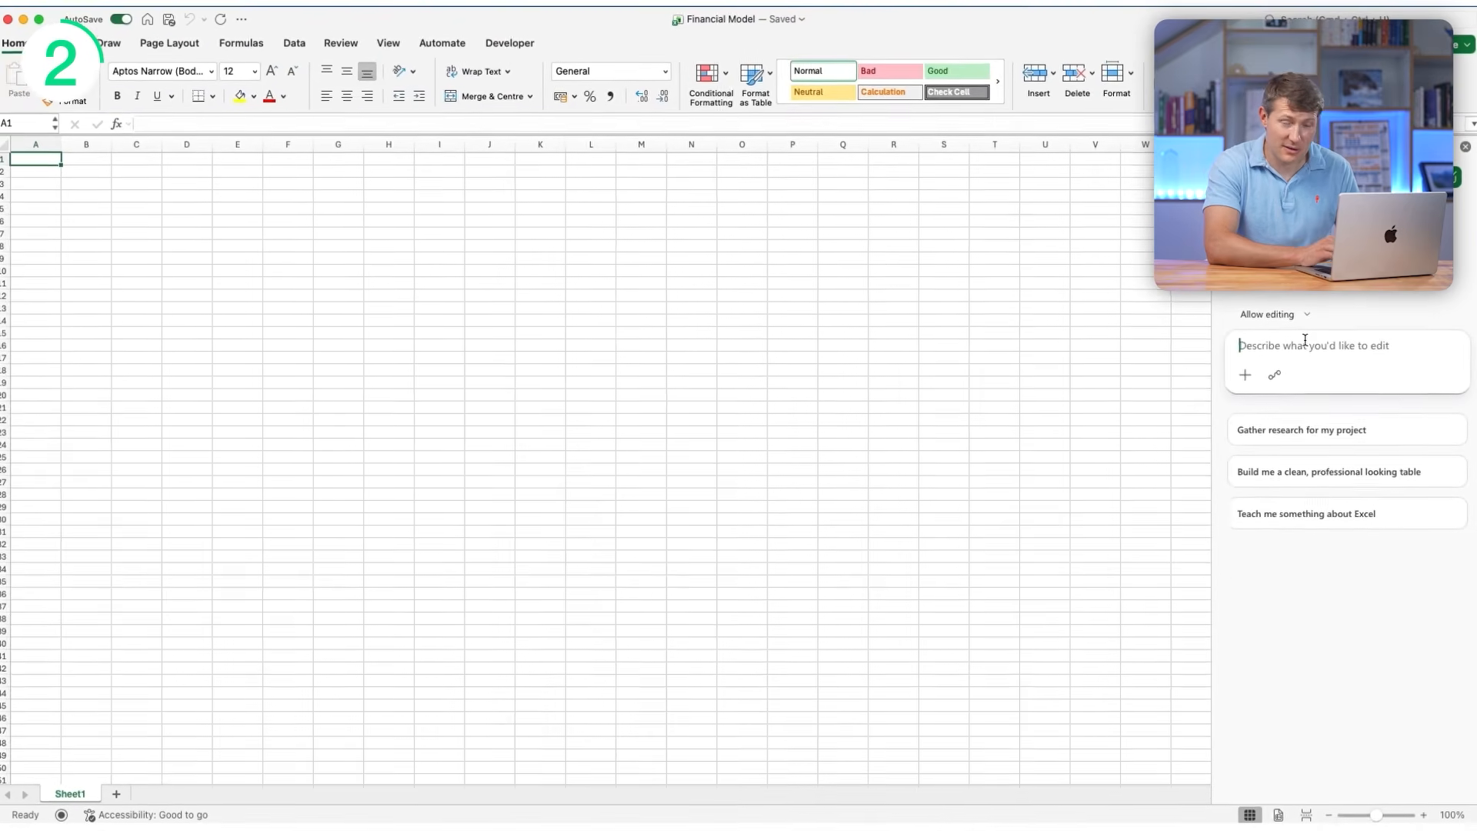
click(1246, 343)
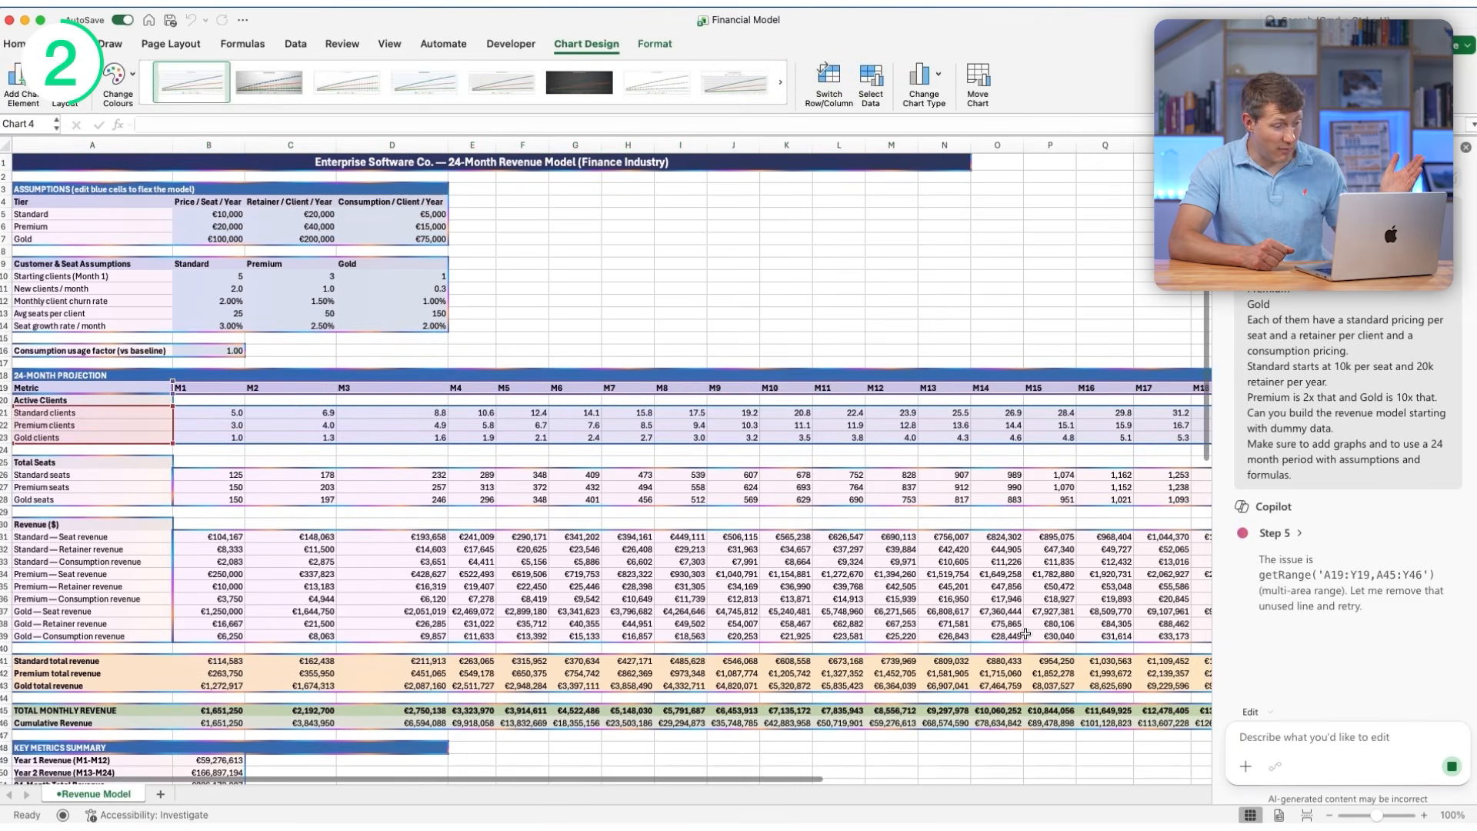
- Review the generated Revenue Model sheet, covering the assumptions, 24-month projection, key metrics summary and revenue charts
scroll(1025, 634, down, 1)
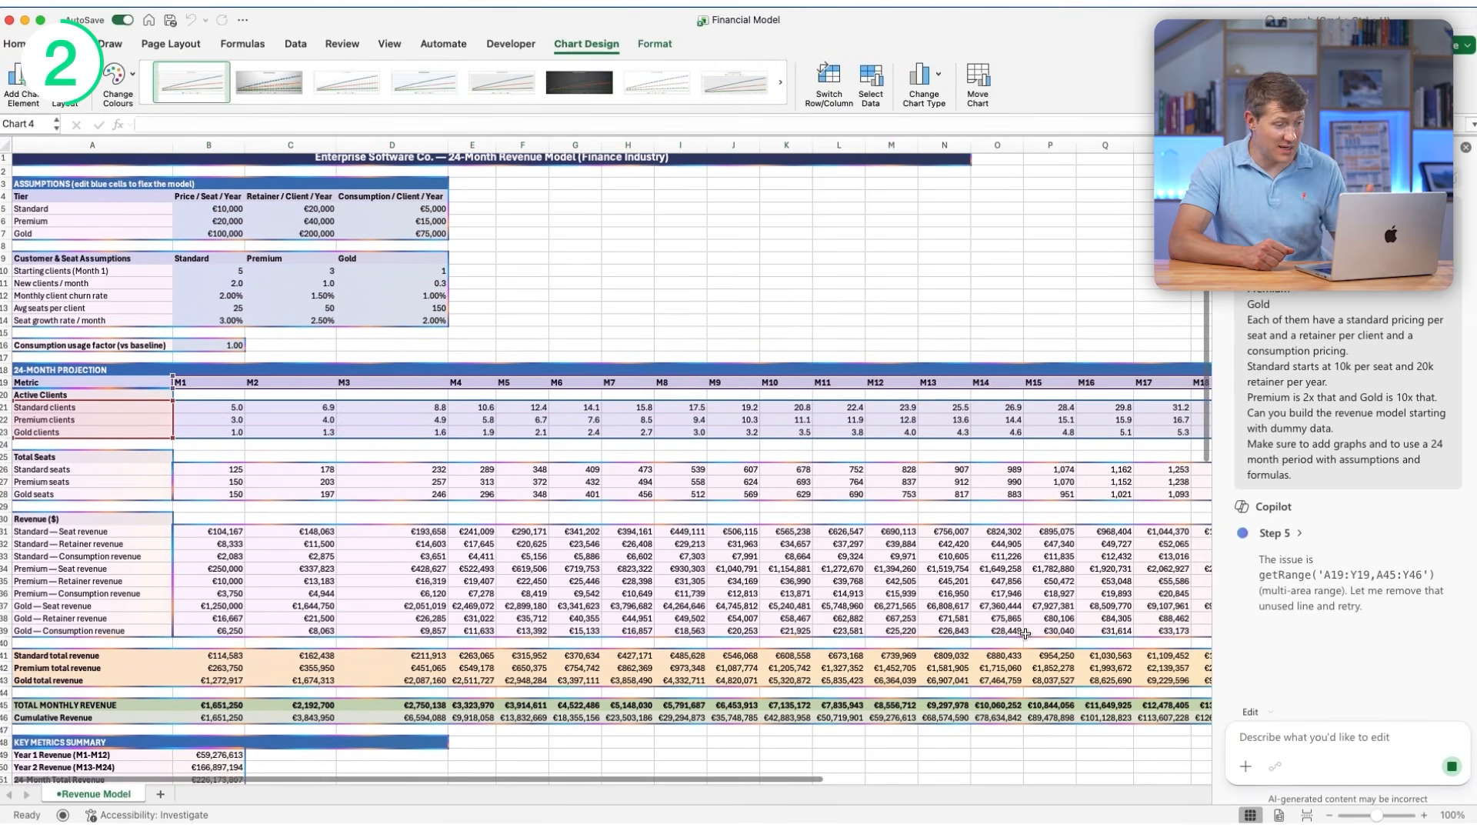
scroll(1025, 634, down, 5)
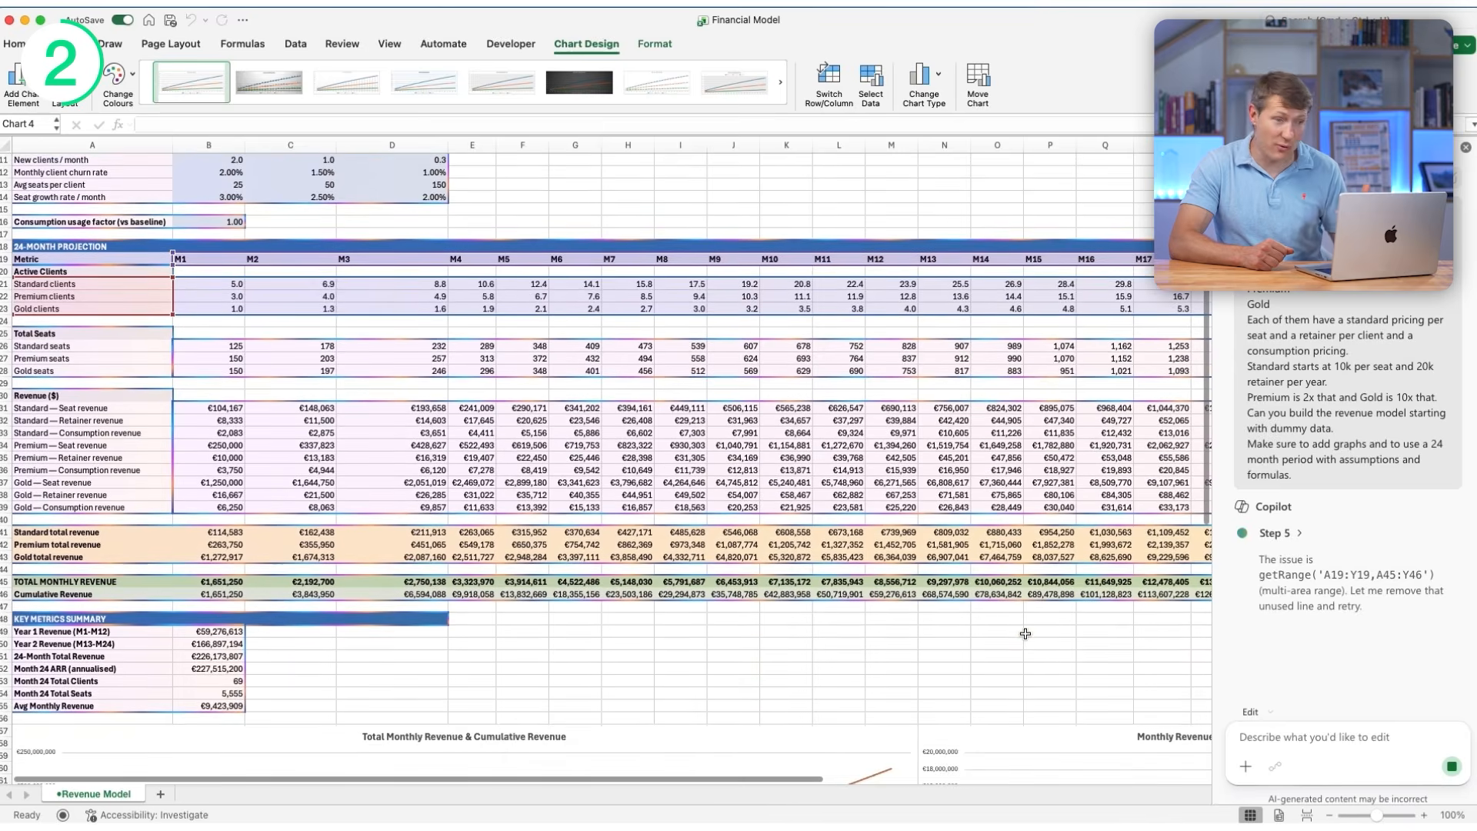
scroll(1025, 634, down, 7)
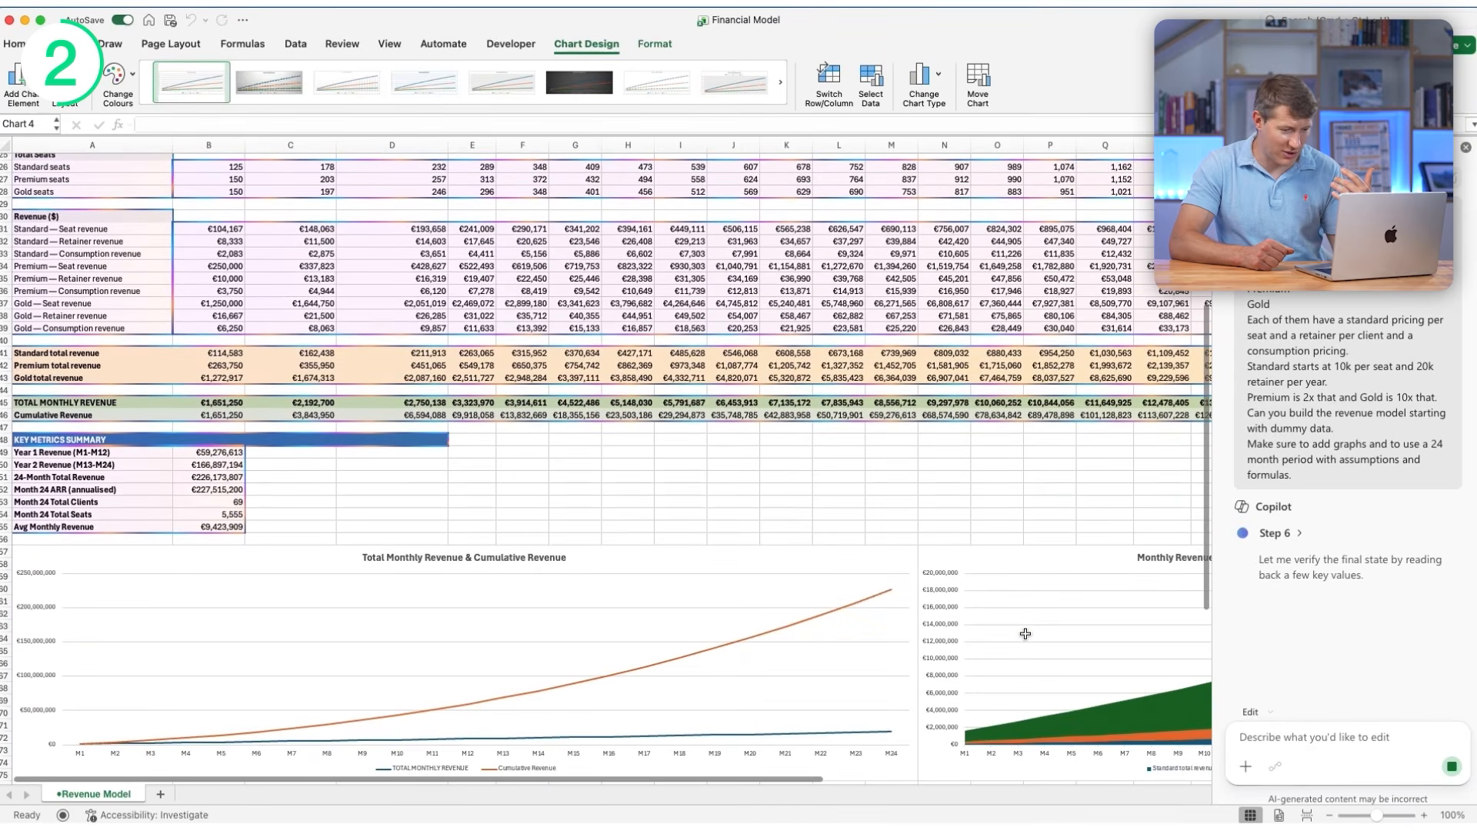
scroll(1026, 634, right, 10)
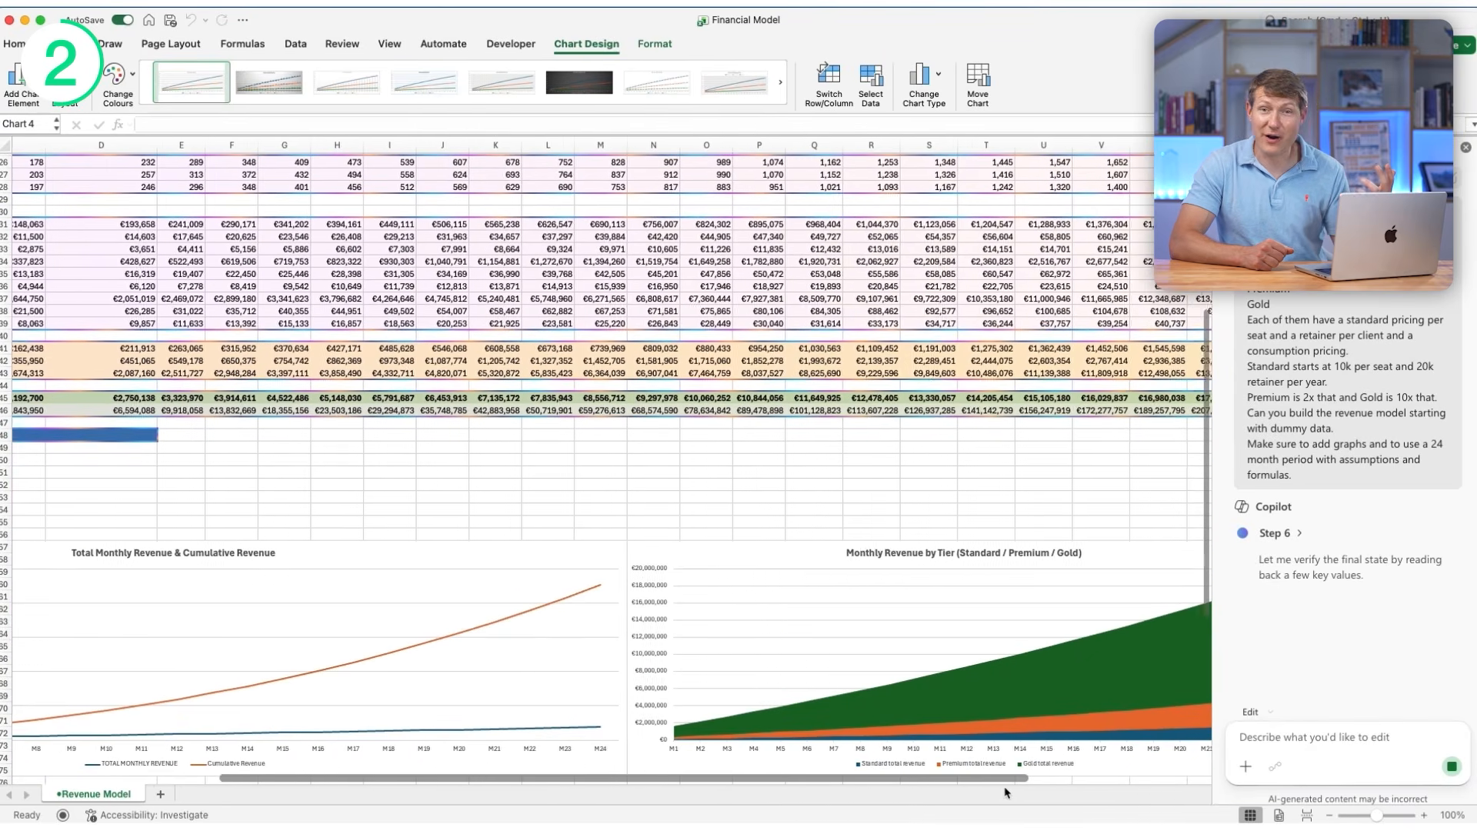
scroll(1081, 794, left, 3)
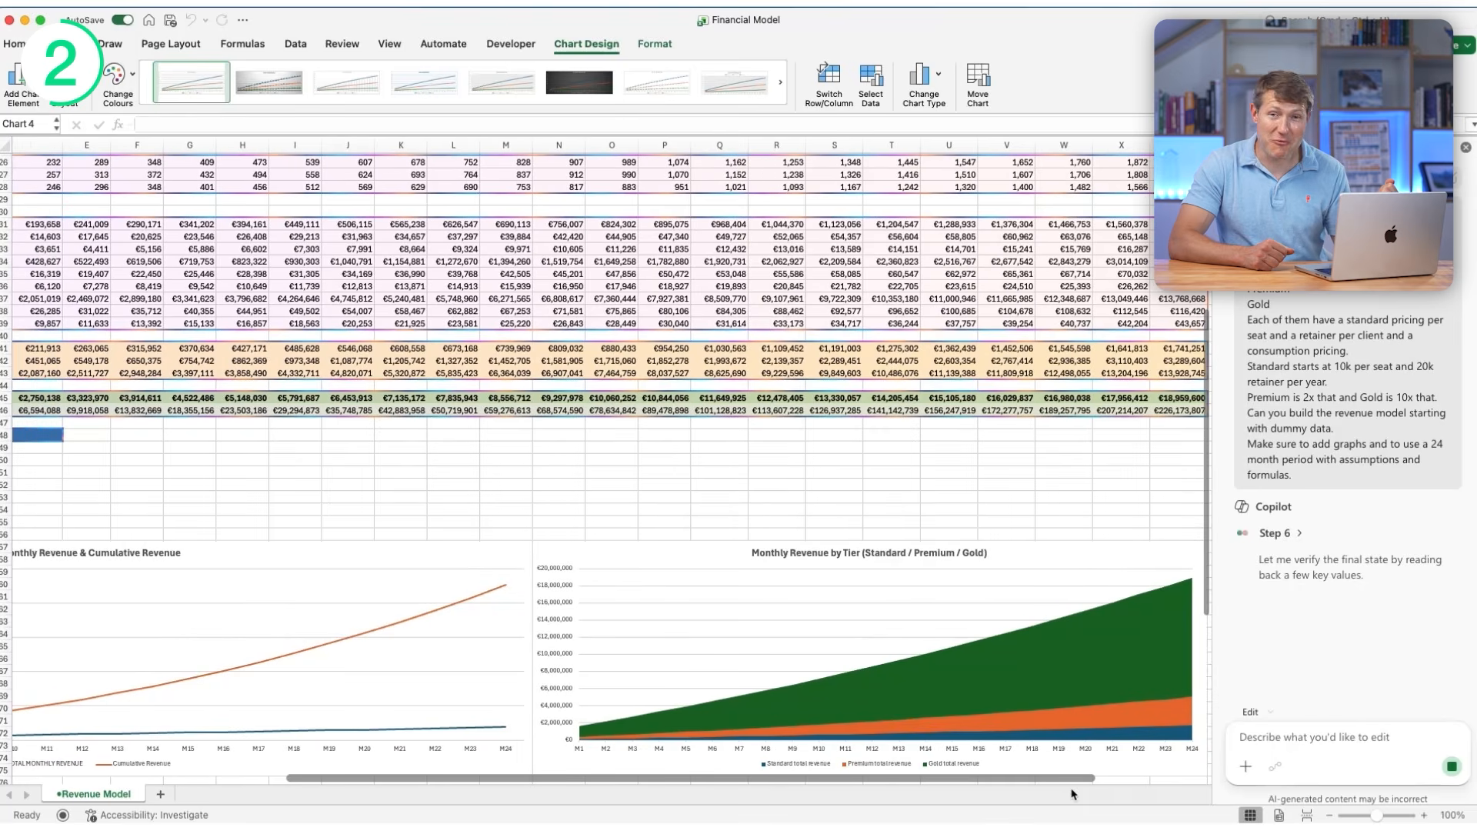
scroll(1073, 795, left, 1)
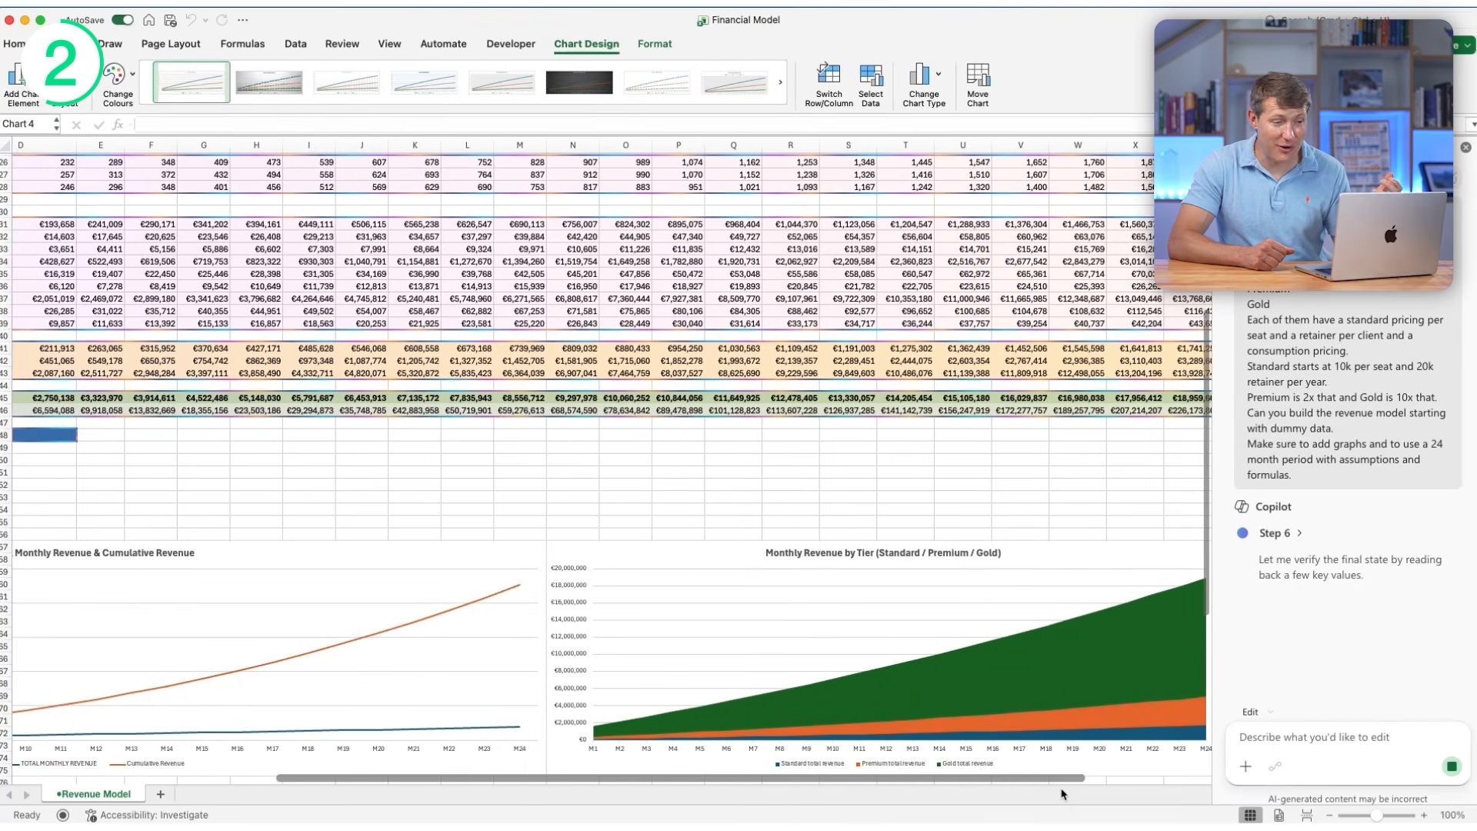
scroll(1063, 794, left, 5)
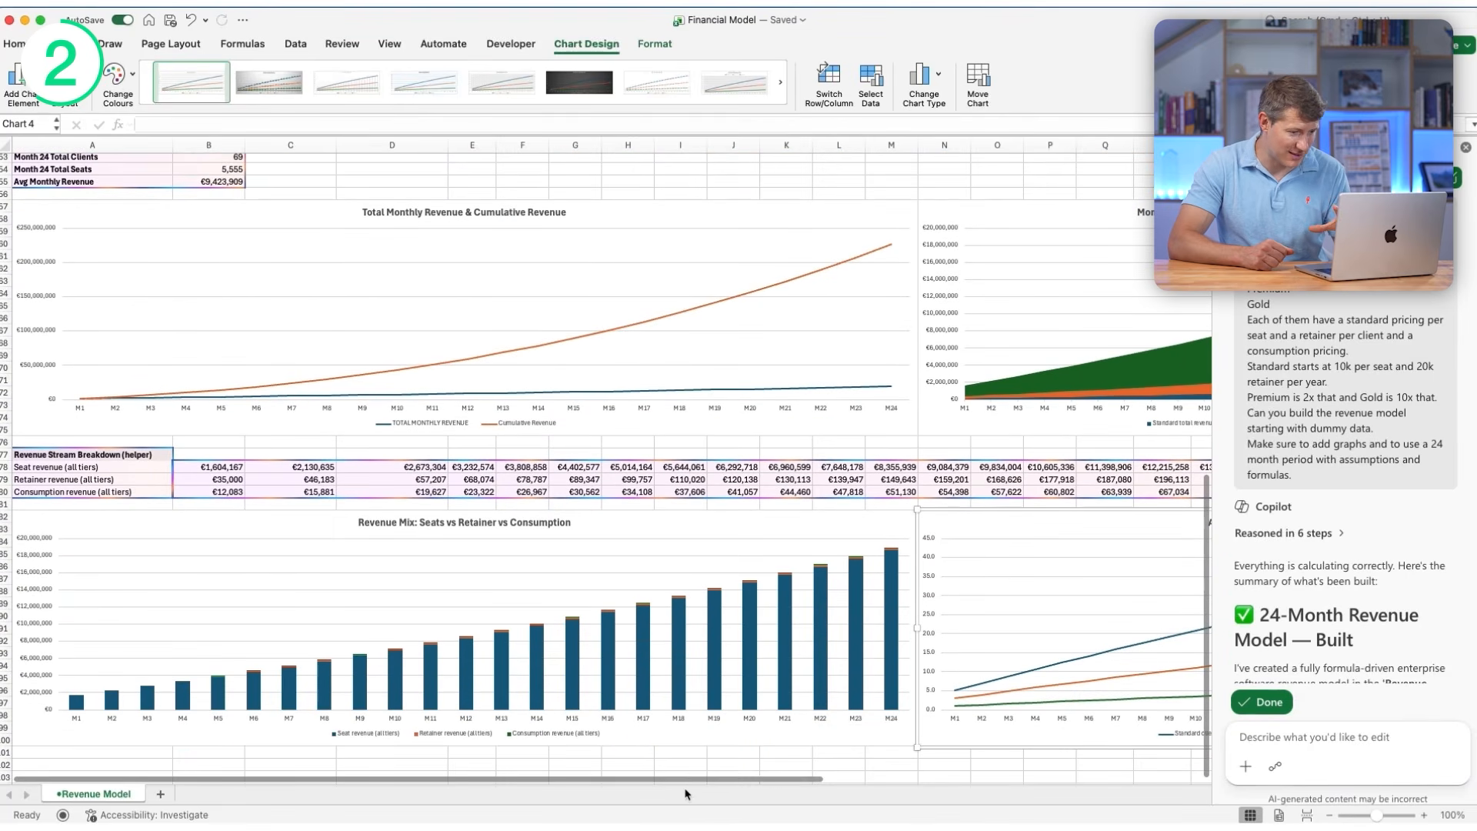
drag(685, 779, 636, 738)
scroll(639, 608, up, 4)
scroll(638, 607, up, 10)
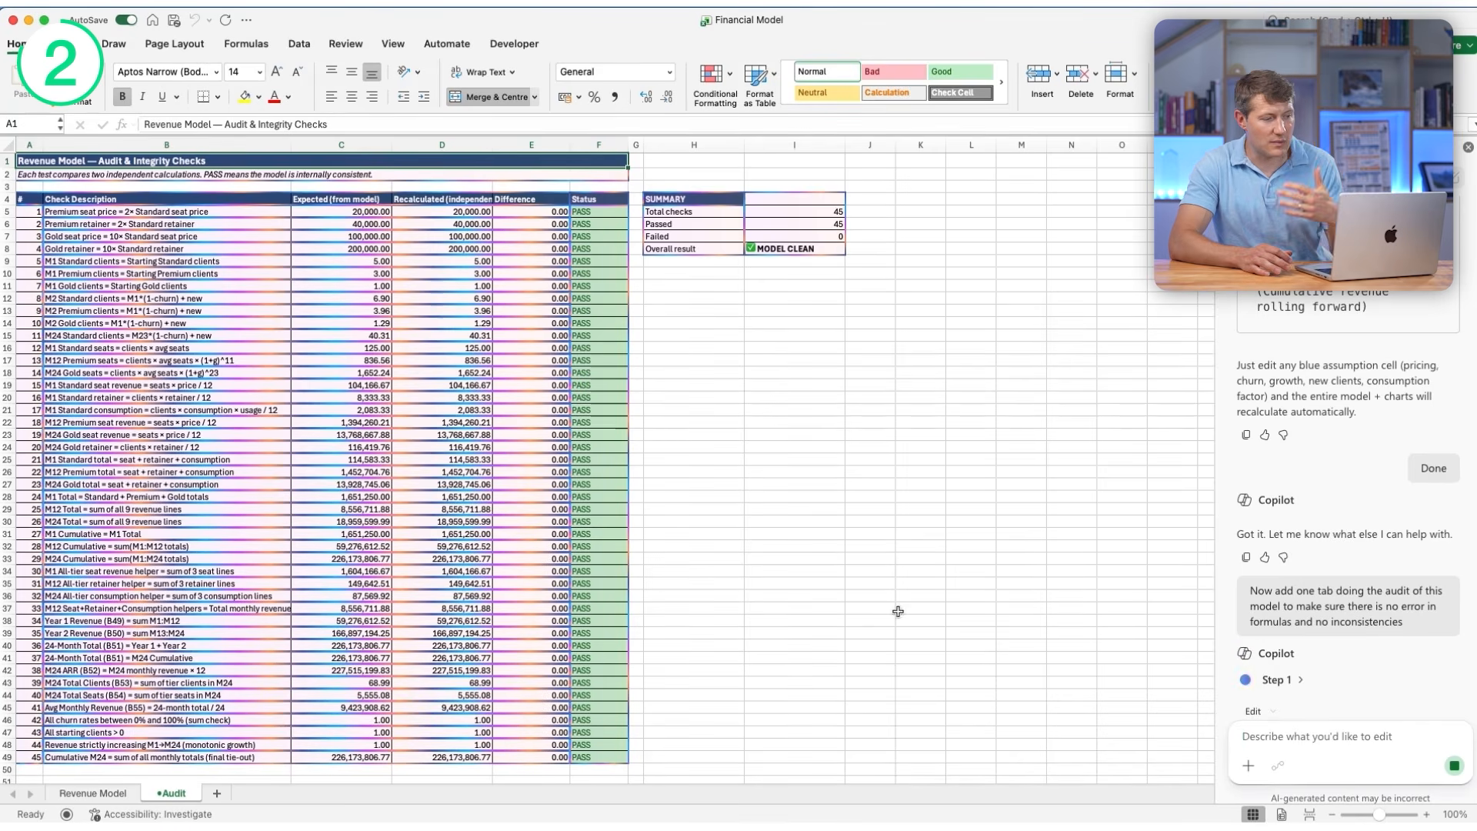
- Inspect the expected and recalculated formulas for the Premium and Gold seat price checks on the Audit sheet
click(324, 209)
click(435, 207)
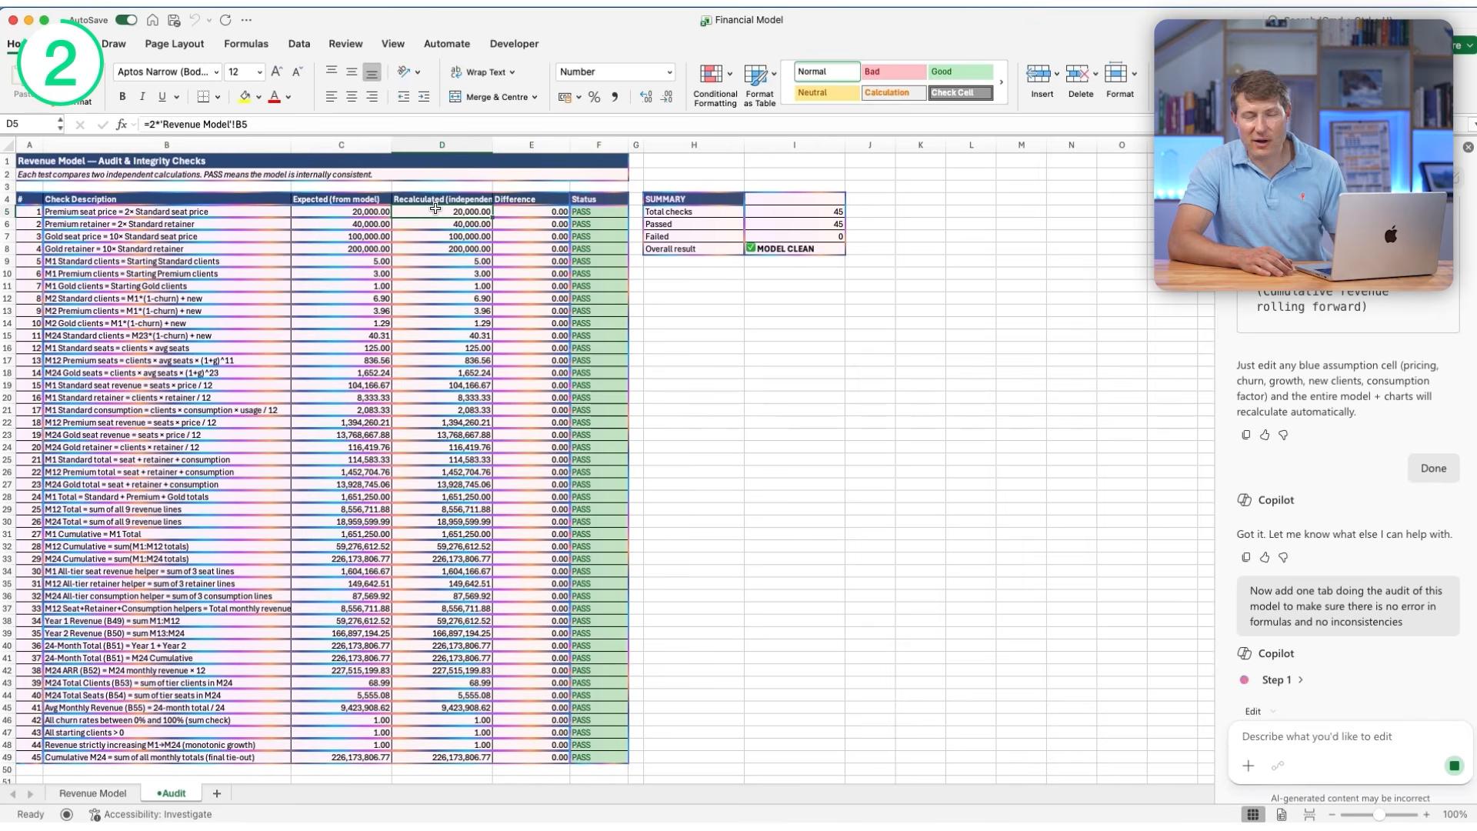
click(369, 236)
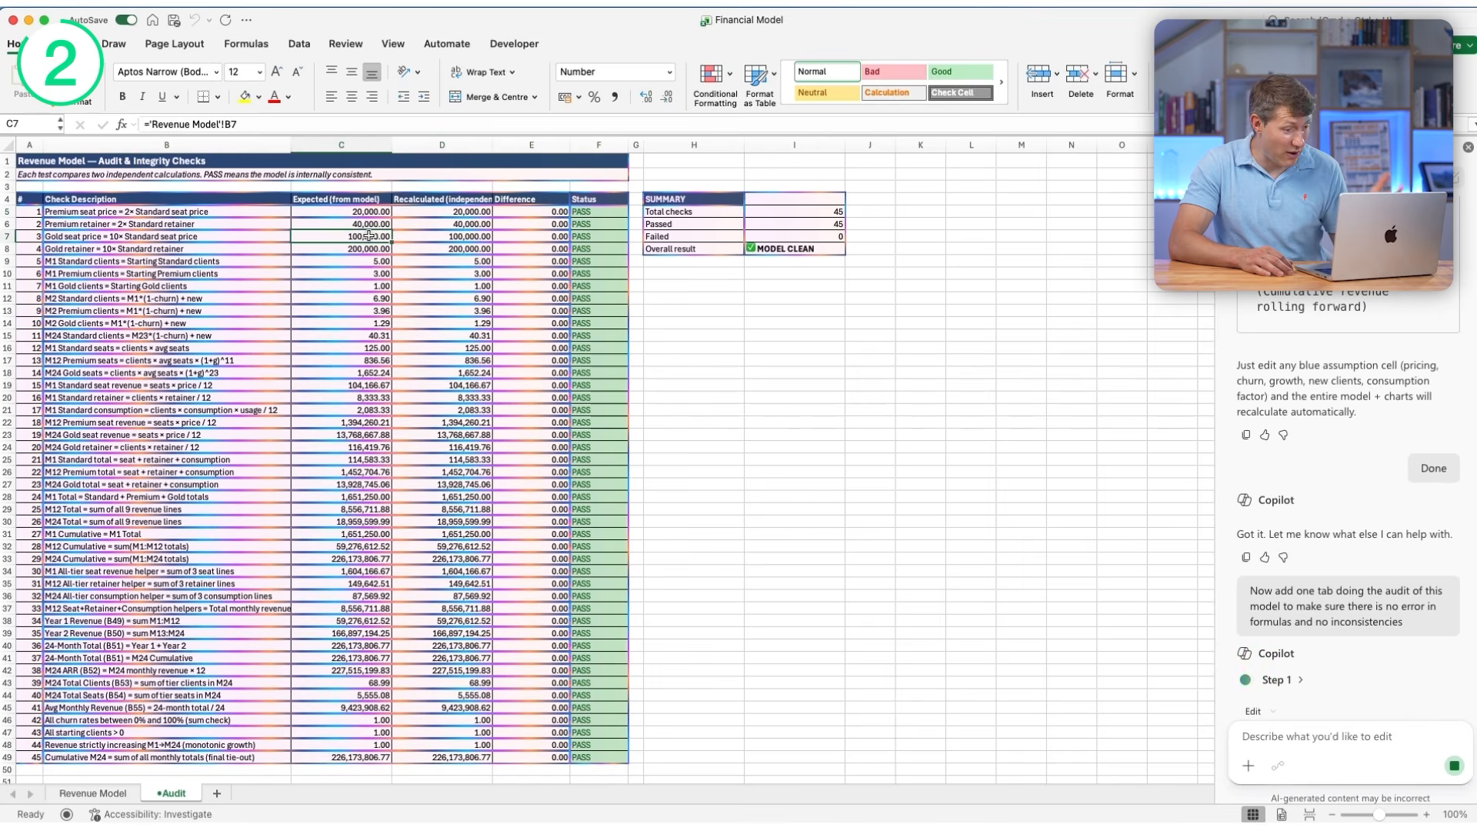
click(437, 238)
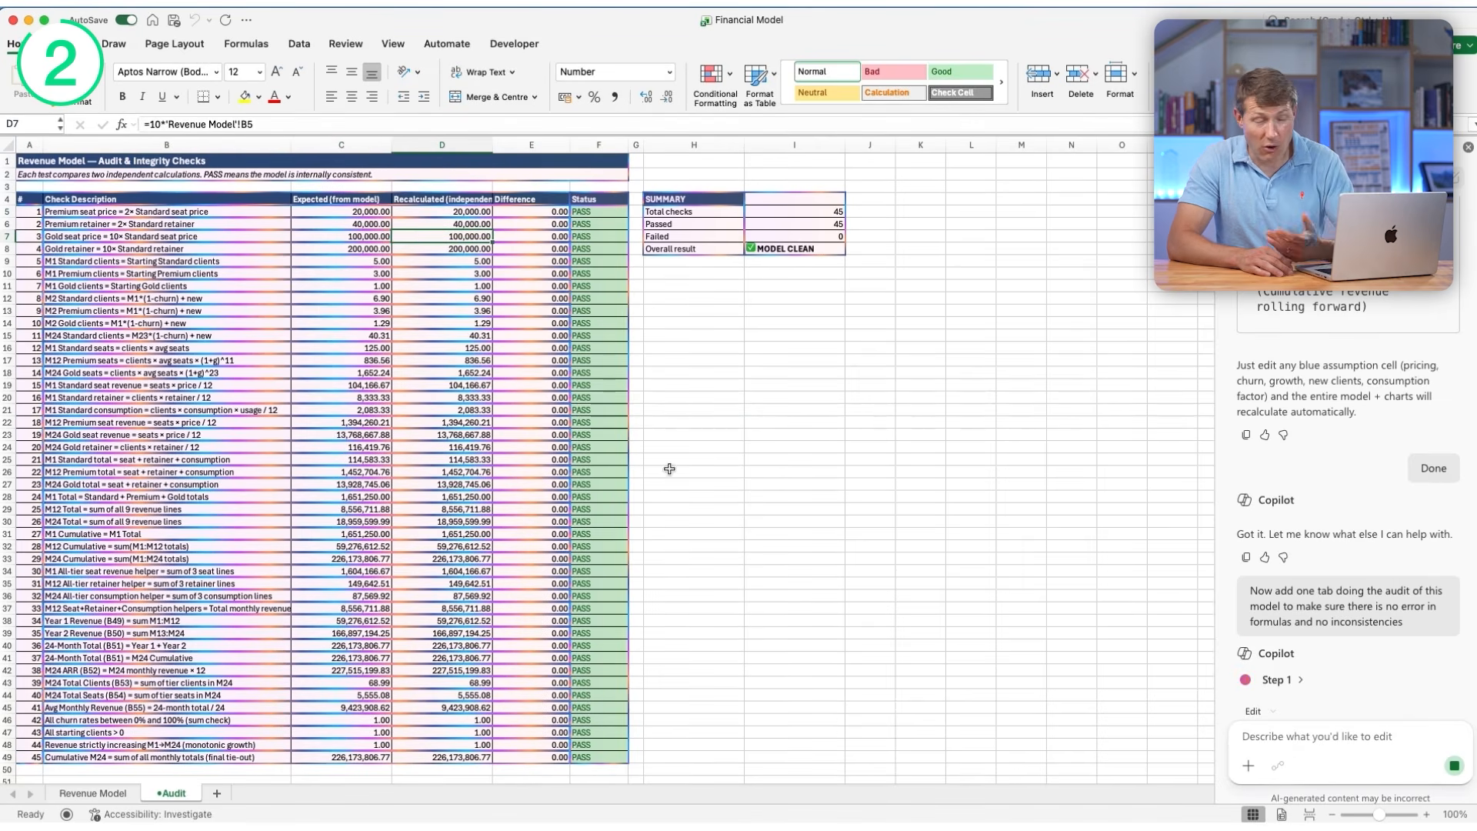